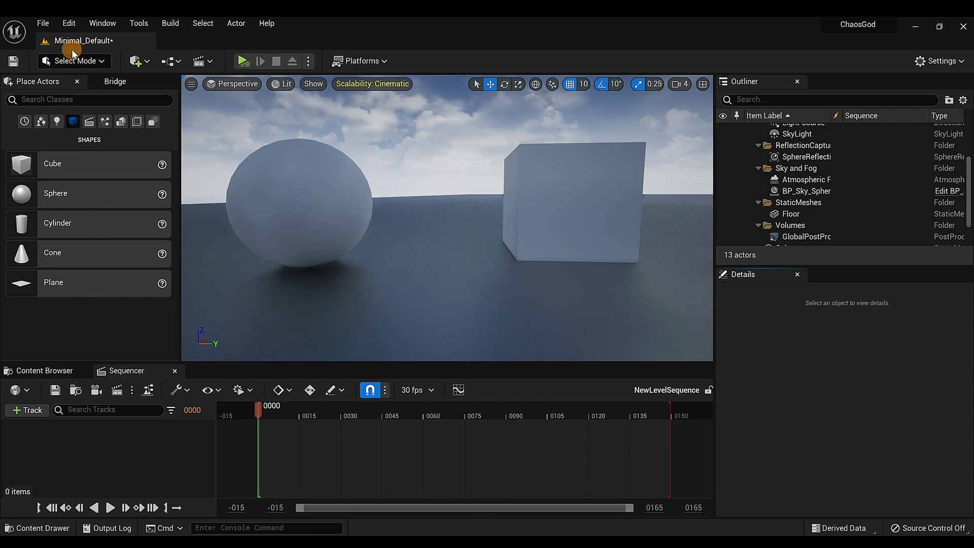
Search the project's plugins for "Chaos", check which Chaos plugins are enabled, and close the plugin browser.
click(70, 24)
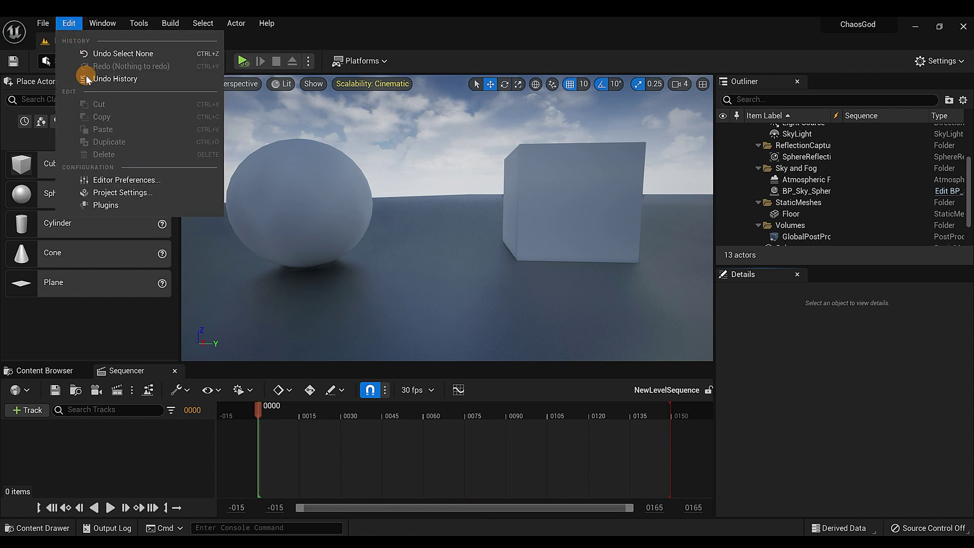
click(105, 205)
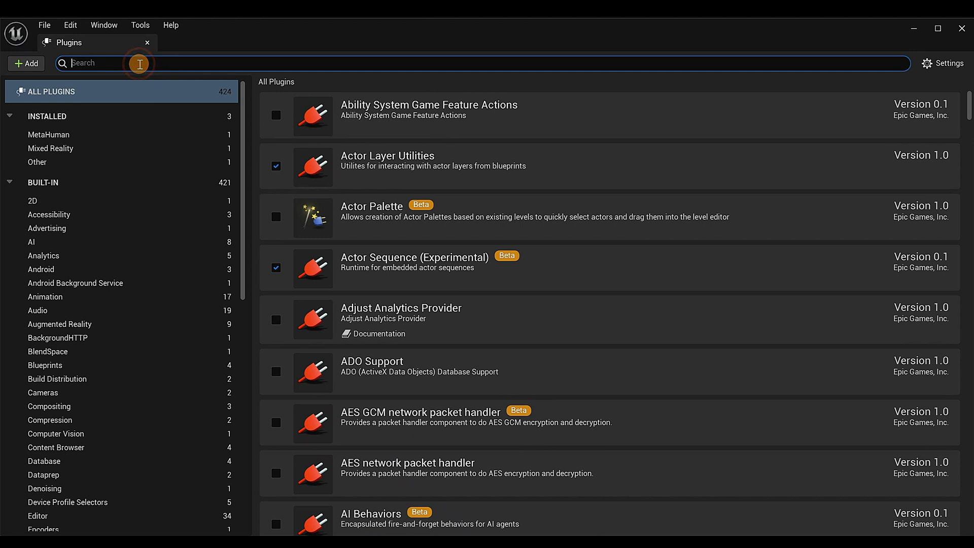
text(Chaos)
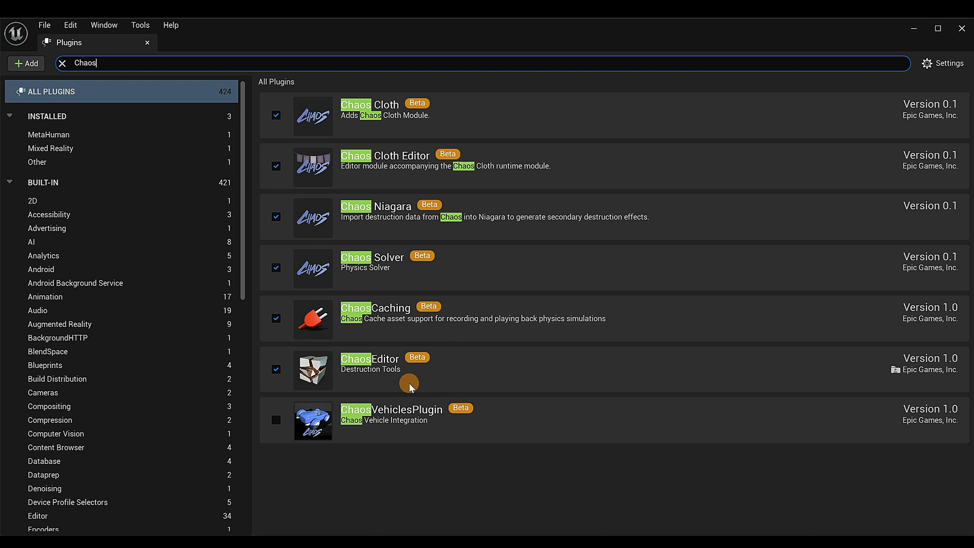
click(147, 43)
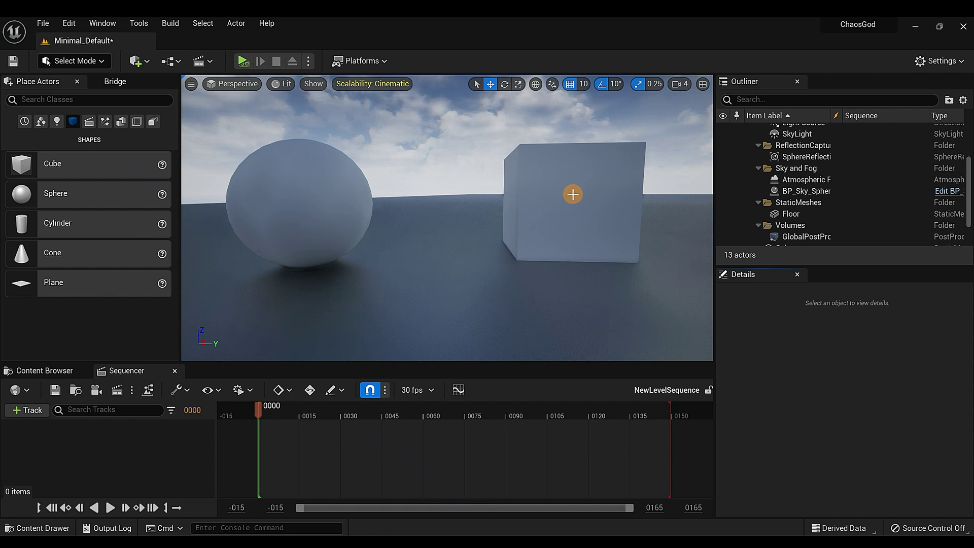
Enable Simulate Physics and the 100 kg mass override on the sphere, and check the same physics settings on the cube.
click(330, 212)
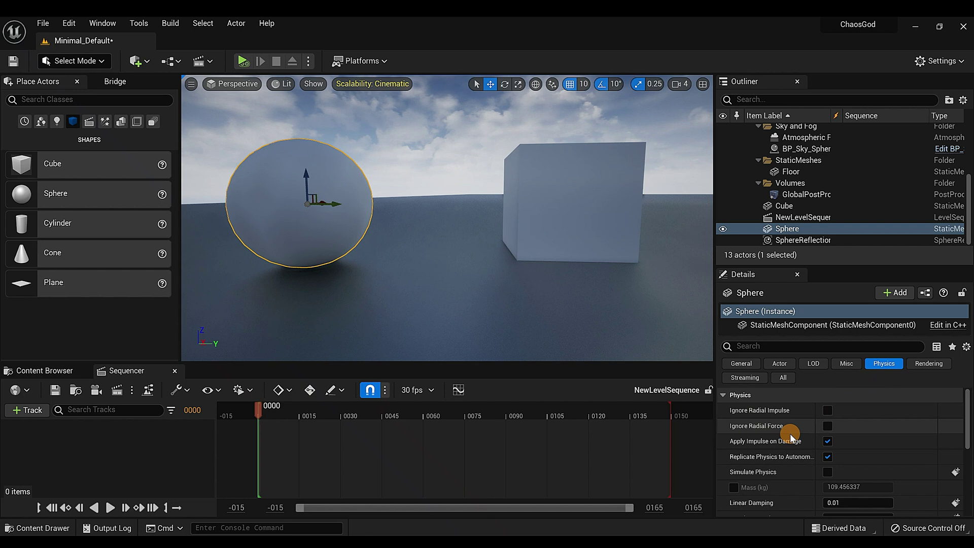
click(827, 472)
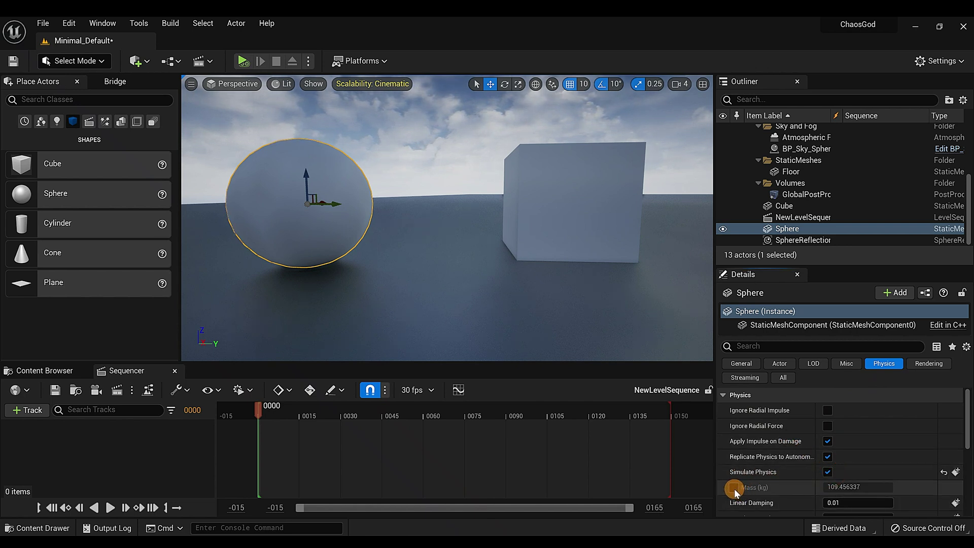
click(734, 487)
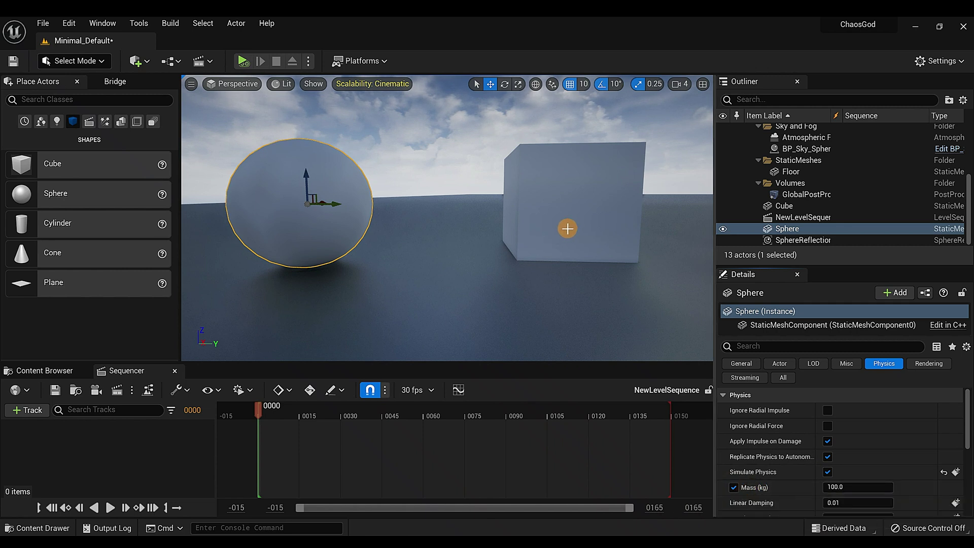
click(567, 228)
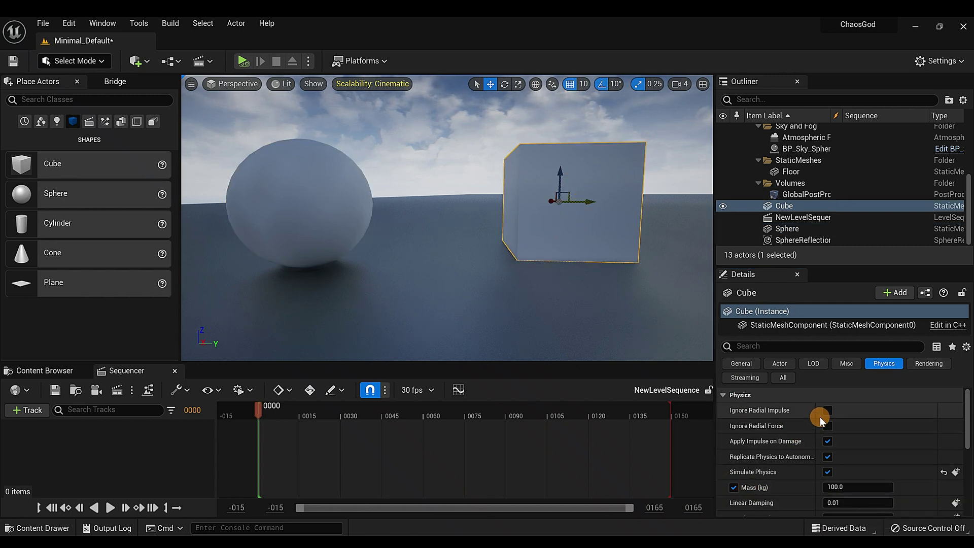
click(826, 473)
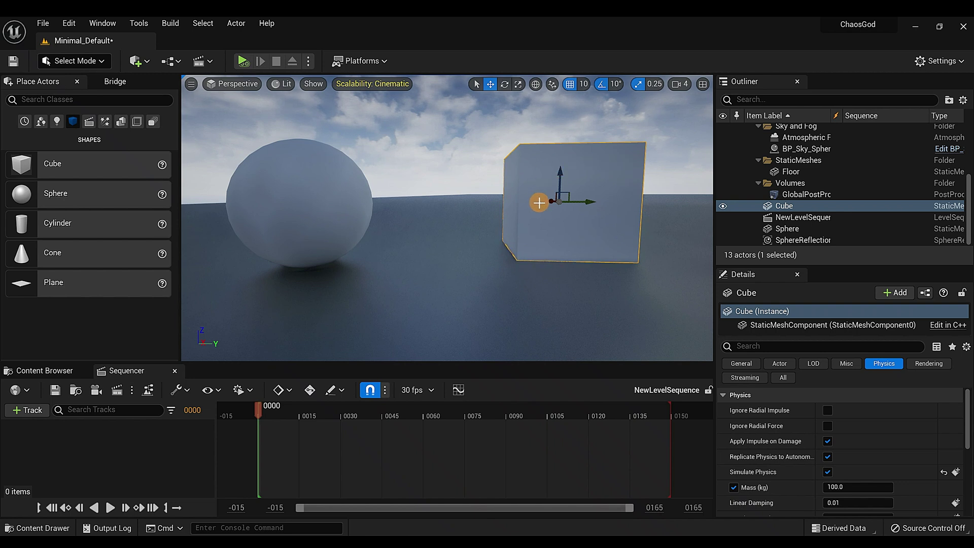
Switch the editor to Fracture mode and reposition the floating Level Statistics and Mode Toolbar windows to expose the fracture tools.
click(76, 62)
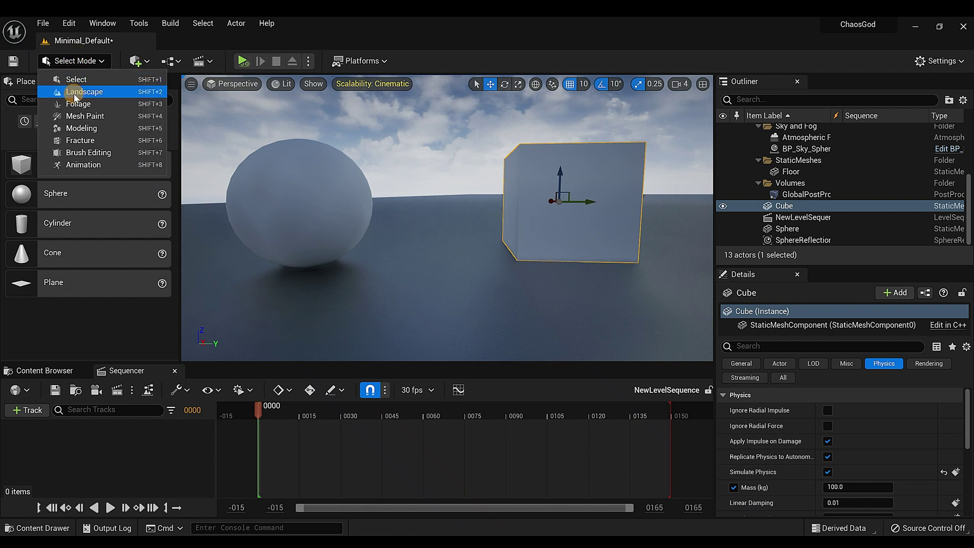
click(76, 142)
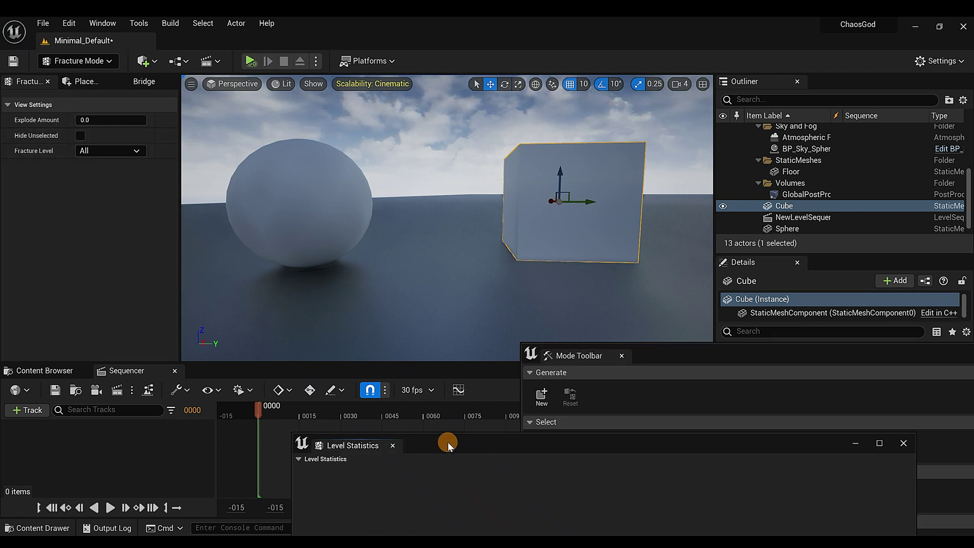
drag(446, 441, 492, 432)
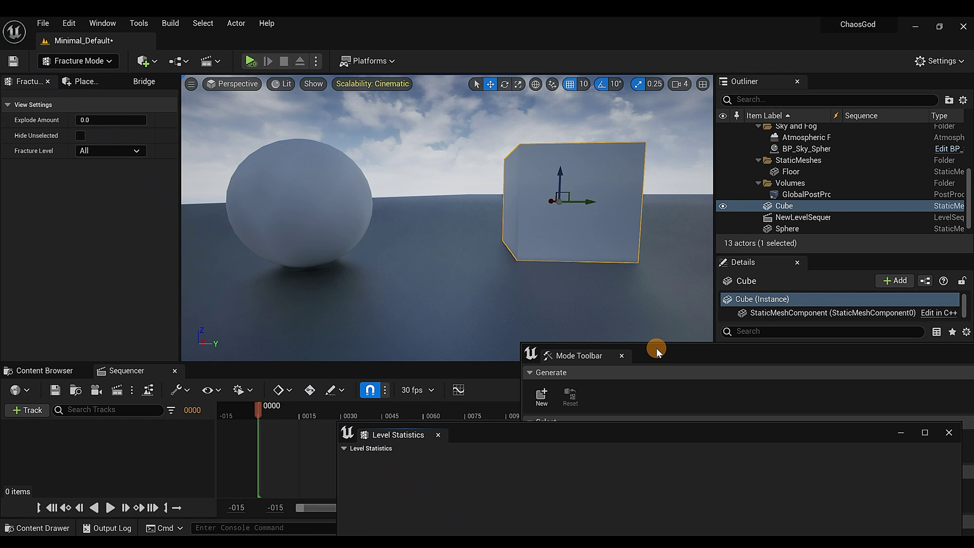
drag(665, 355, 487, 290)
Generate a geometry collection named Cube_GeometryCollection from the cube in the Content folder.
click(373, 337)
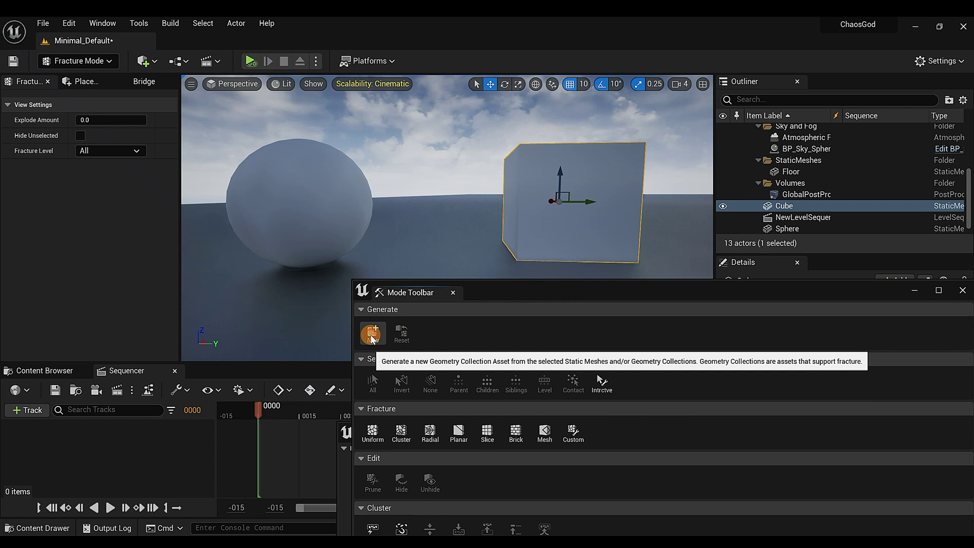
click(372, 337)
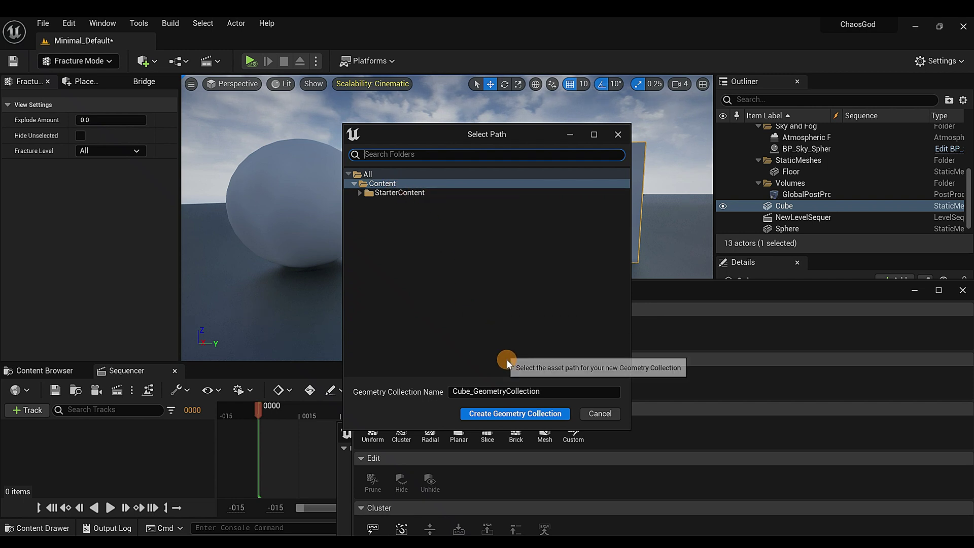
click(496, 414)
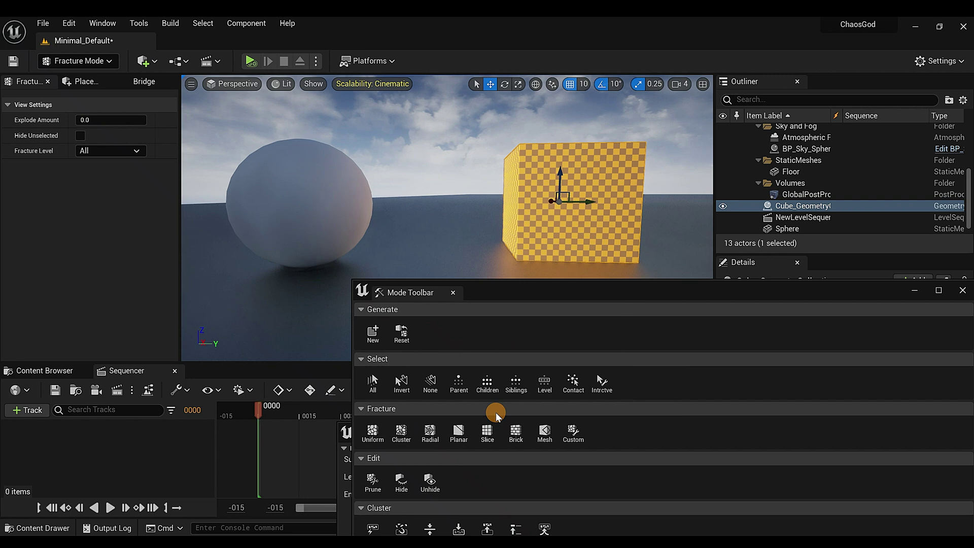
Start a Uniform fracture on the cube's geometry collection and move the Mode Toolbar window clear of the cube.
drag(501, 290, 501, 260)
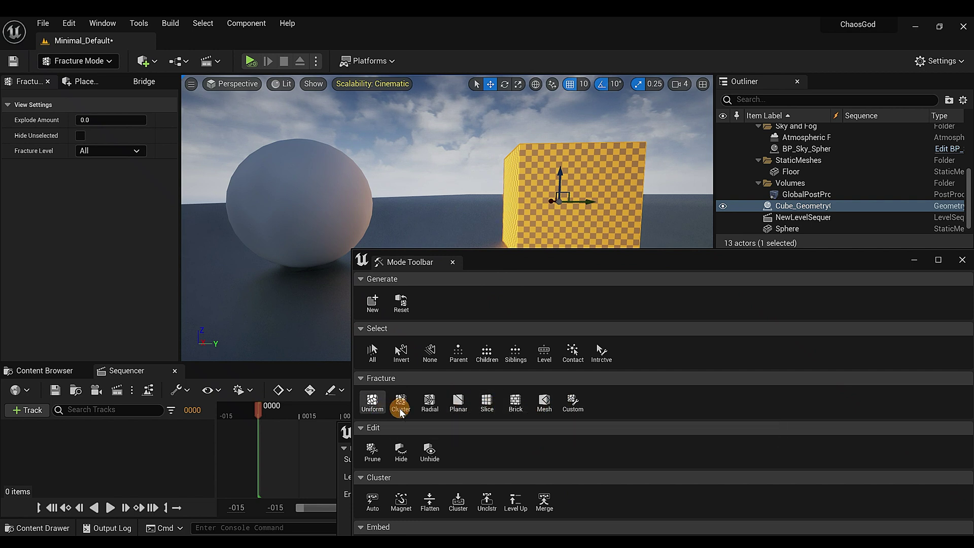
click(374, 409)
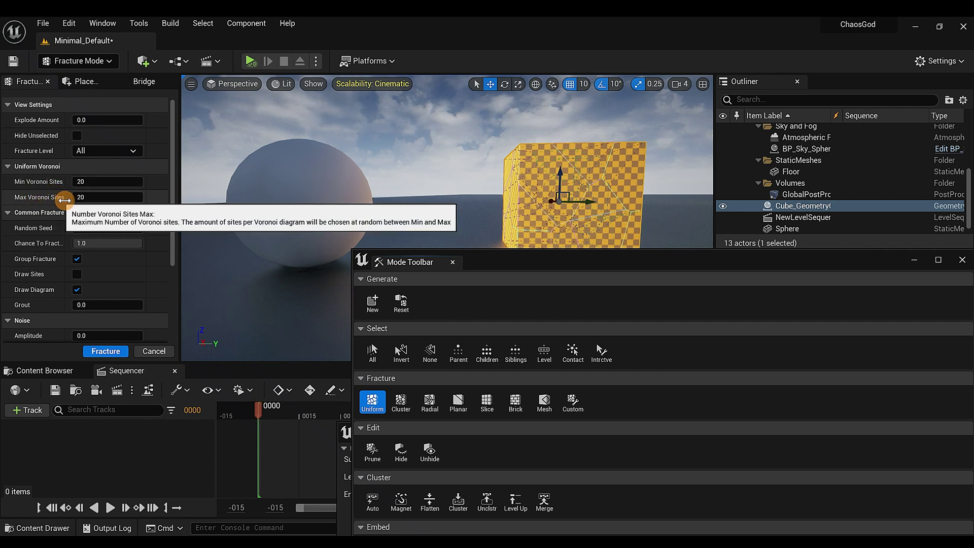
click(81, 198)
key(Return)
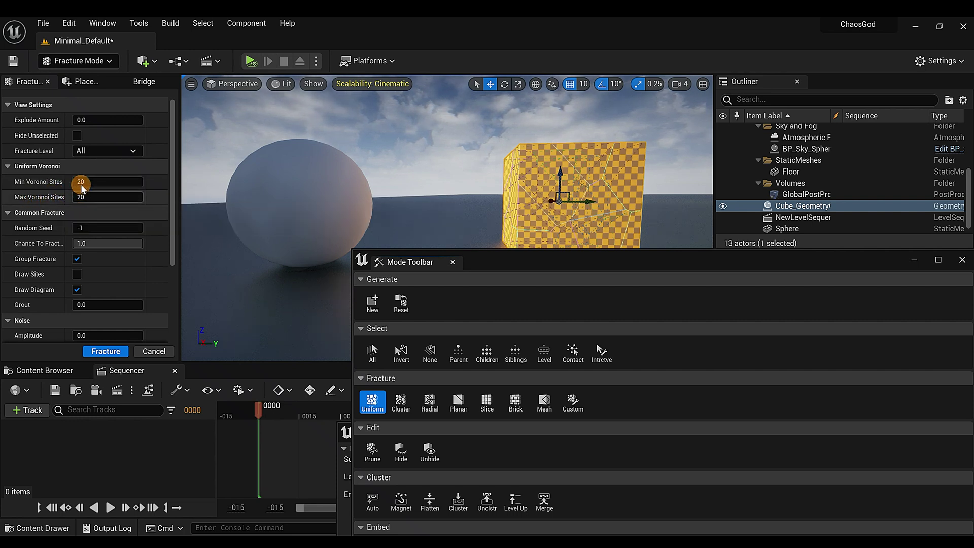
drag(524, 260, 538, 372)
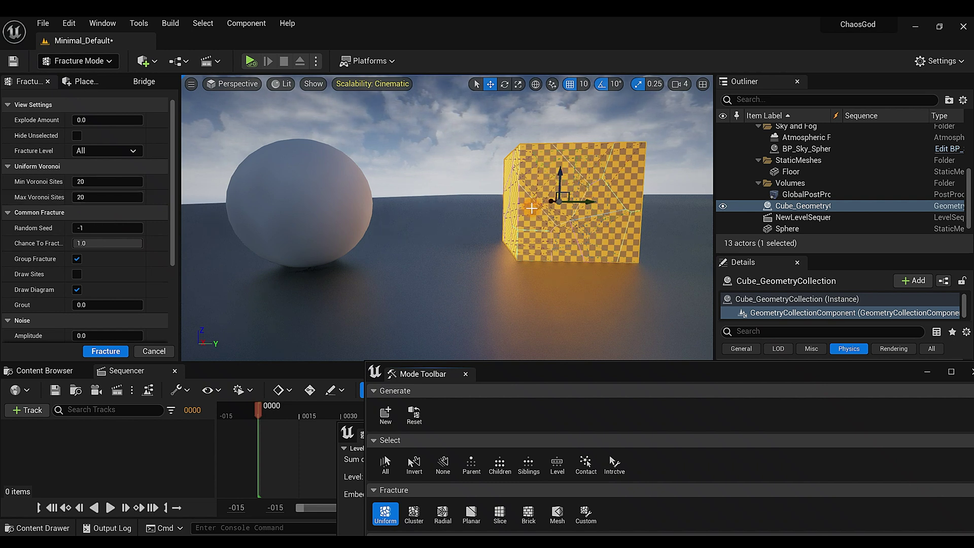
Set both the minimum and maximum Voronoi sites to 1.
click(80, 182)
text(1)
key(Tab)
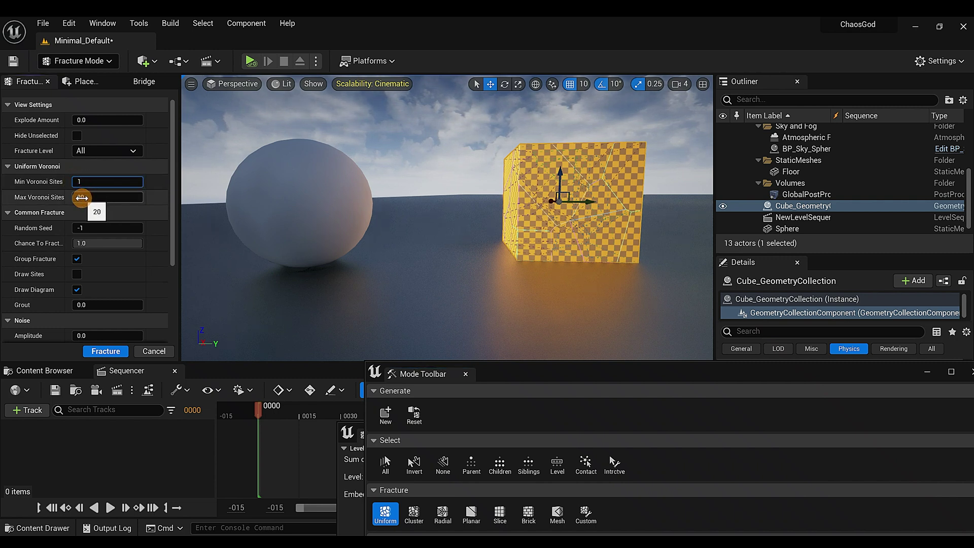
text(1)
click(539, 155)
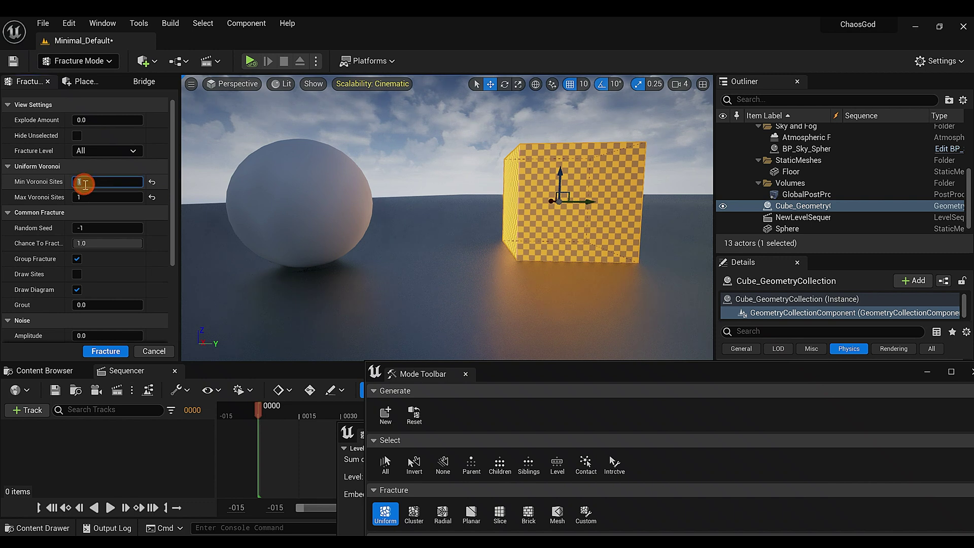
Set both the minimum and maximum Voronoi sites of the Uniform fracture to 90.
text(90)
click(80, 197)
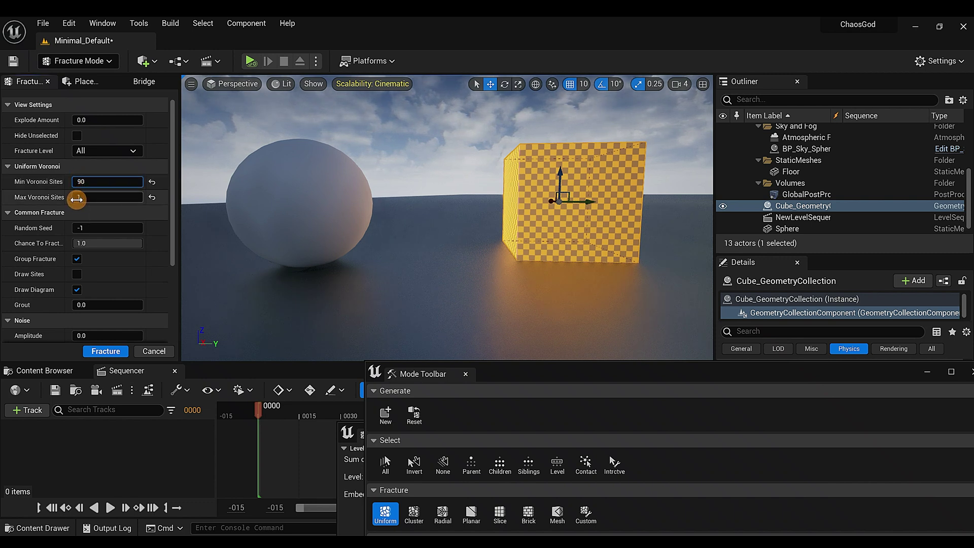
text(90)
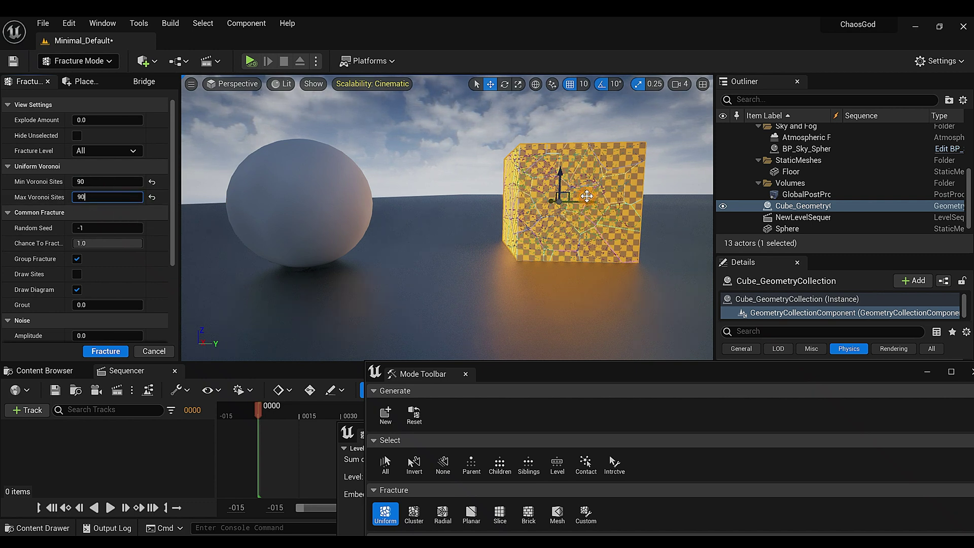
Toggle Add Samples for Collision on and off repeatedly to try different fracture patterns on the cube, leaving it off.
scroll(147, 209, down, 5)
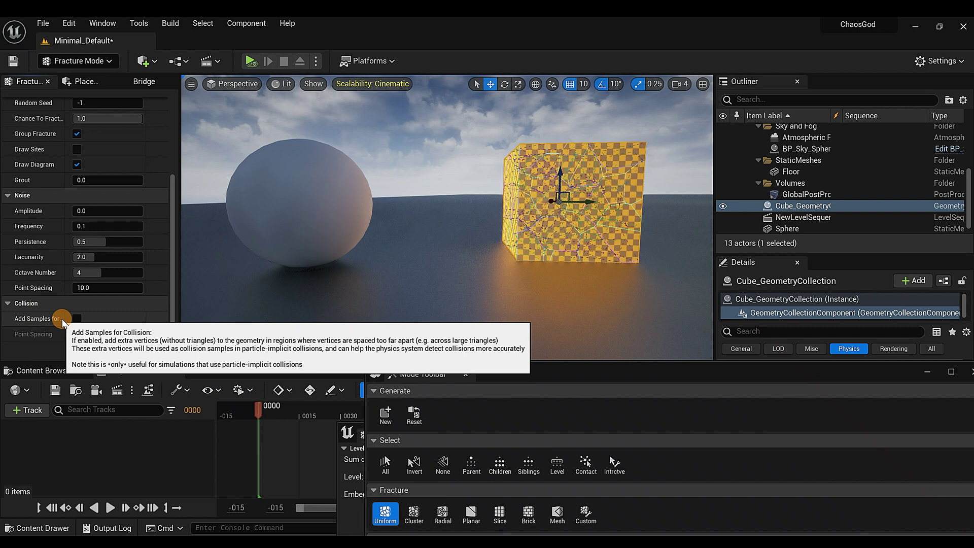
click(75, 319)
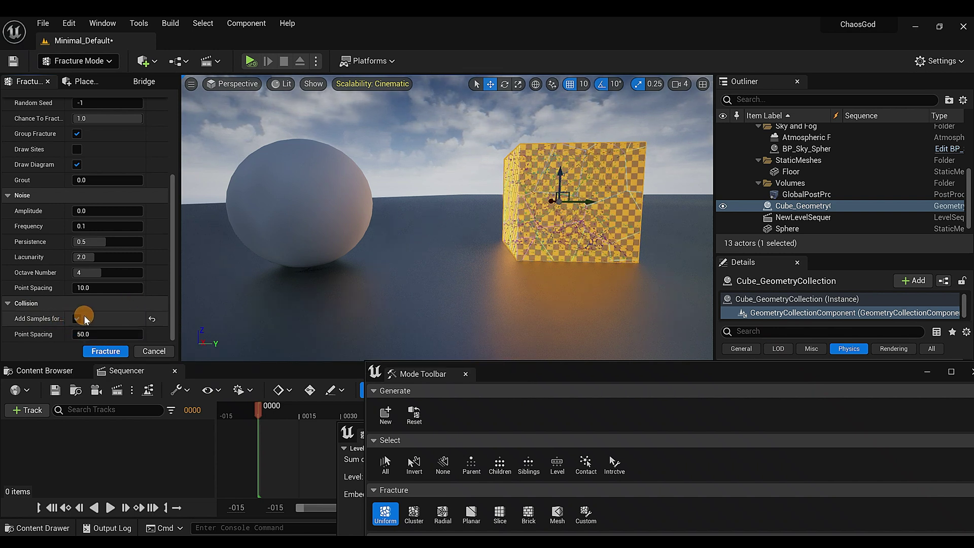
click(76, 320)
click(76, 320)
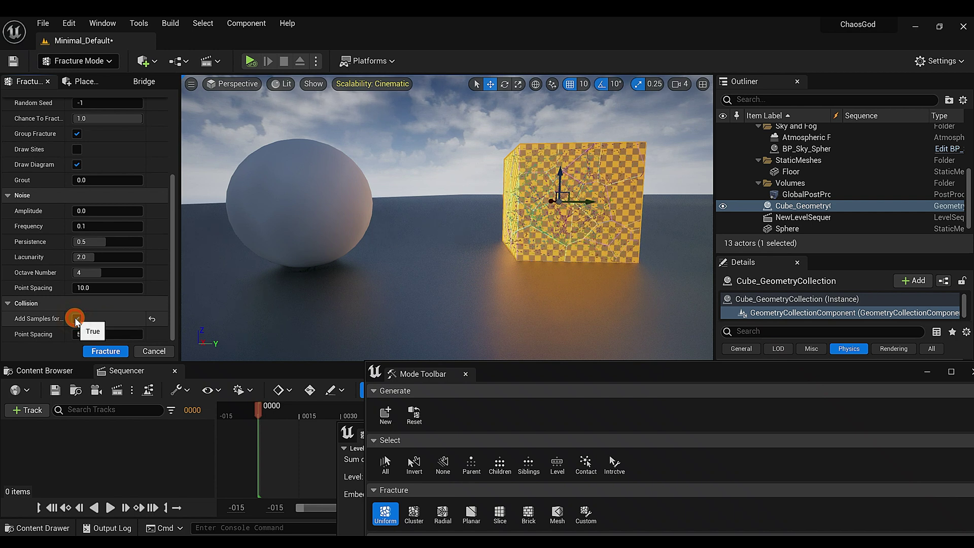
click(76, 319)
click(76, 320)
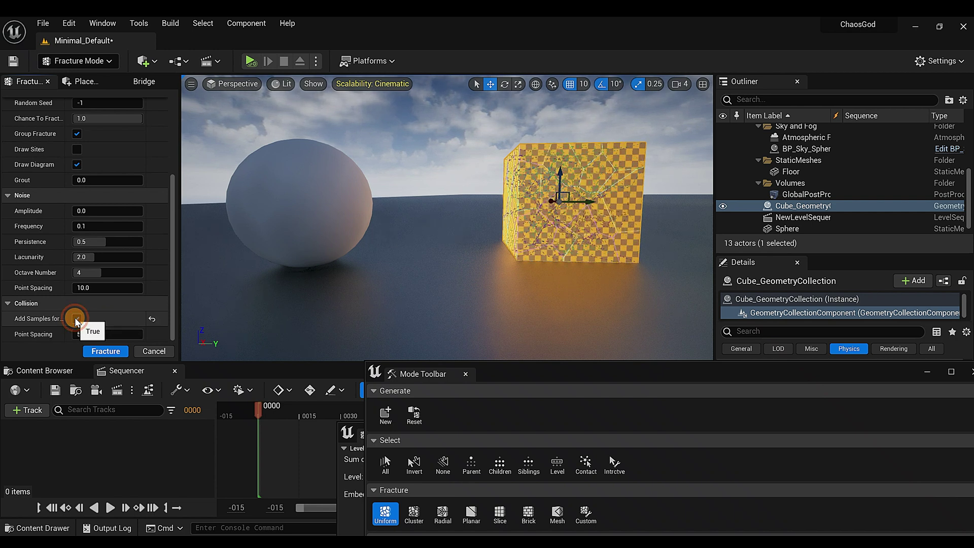
click(76, 319)
click(77, 319)
click(77, 319)
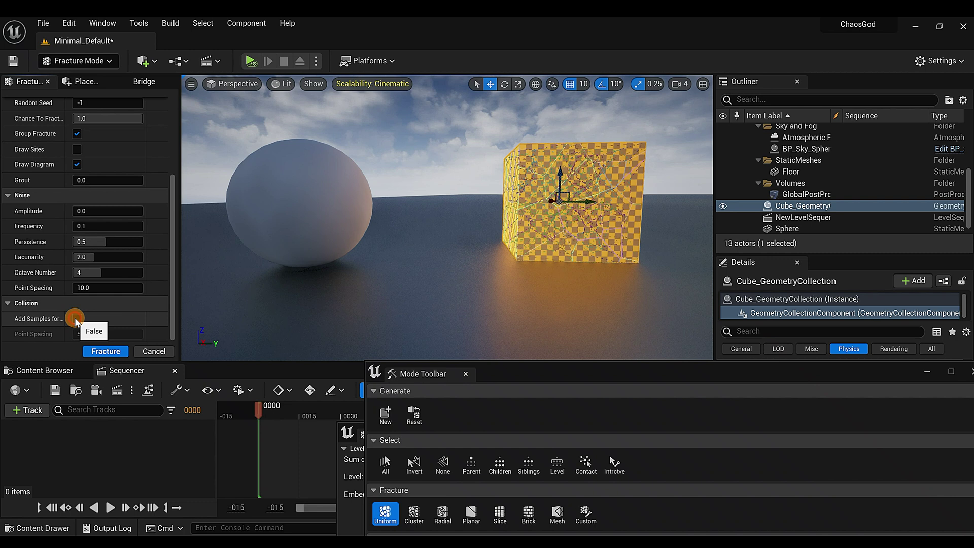
click(76, 319)
click(76, 319)
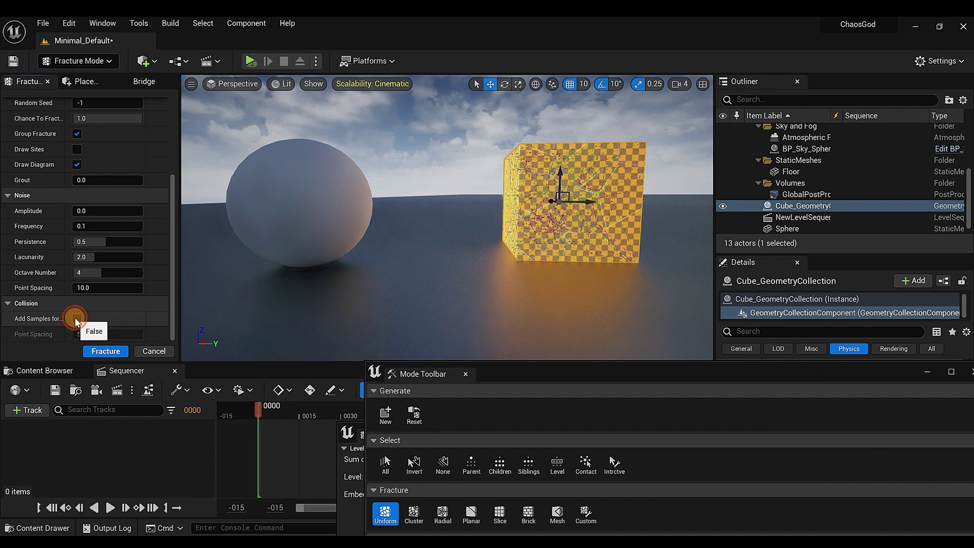
click(76, 319)
click(77, 319)
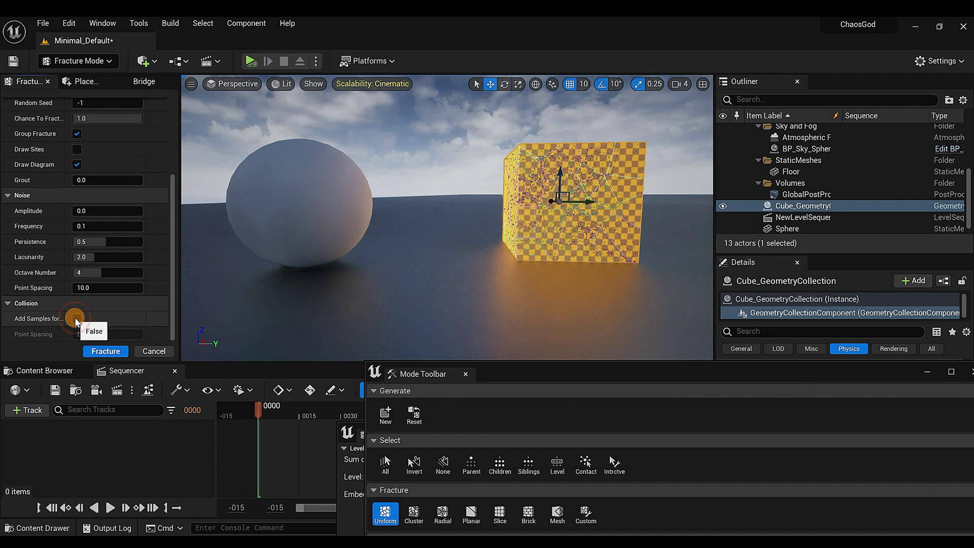
Fracture the cube with the Uniform Voronoi settings and set the Explode Amount to 1.0 to spread its pieces.
click(100, 352)
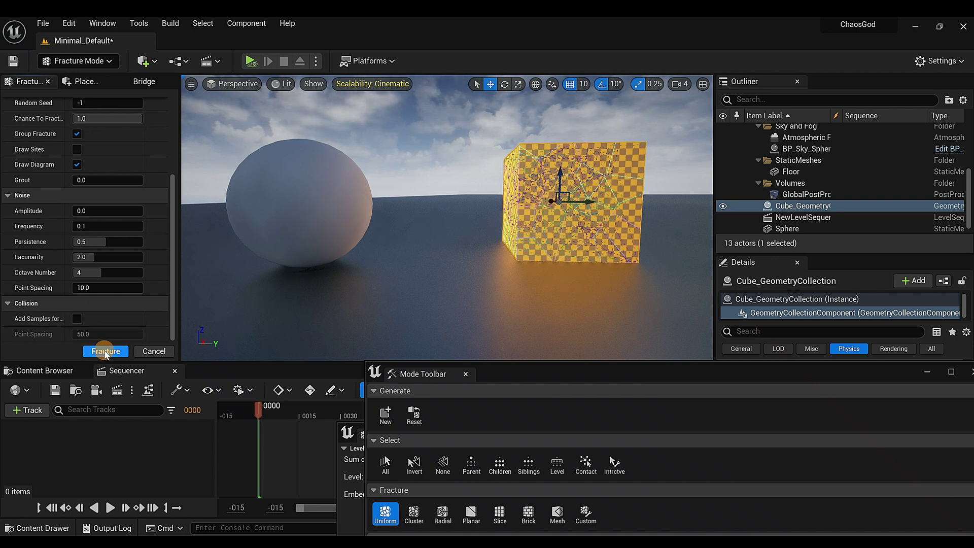
click(106, 352)
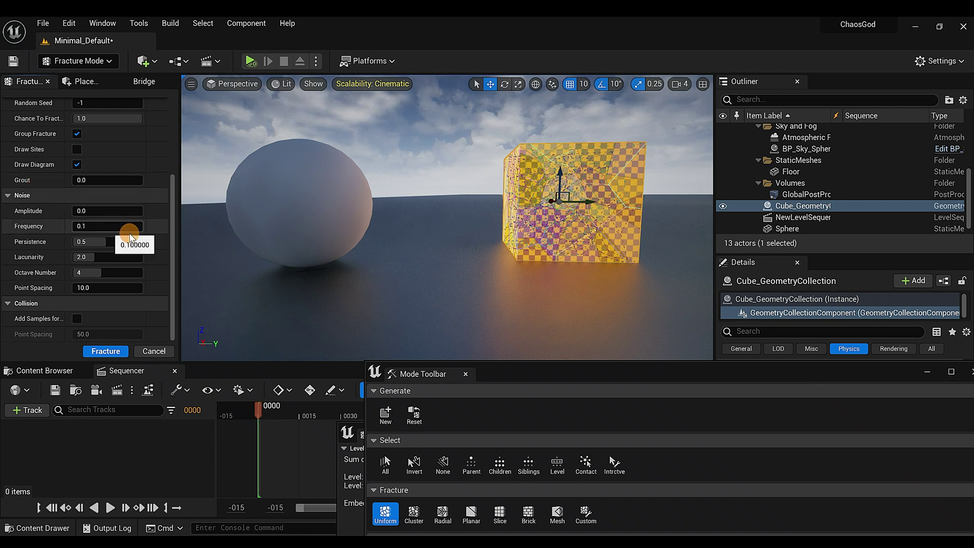
scroll(111, 224, up, 5)
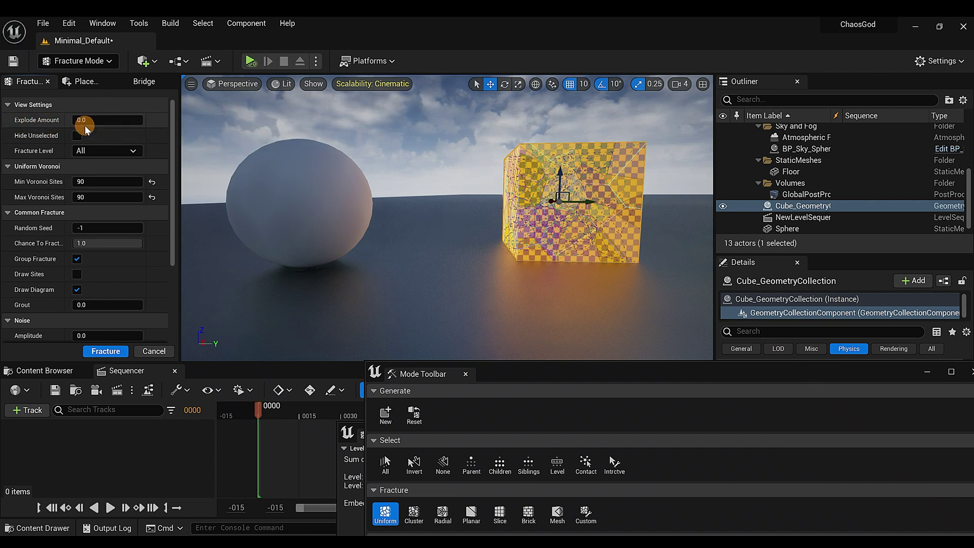
drag(81, 121, 171, 119)
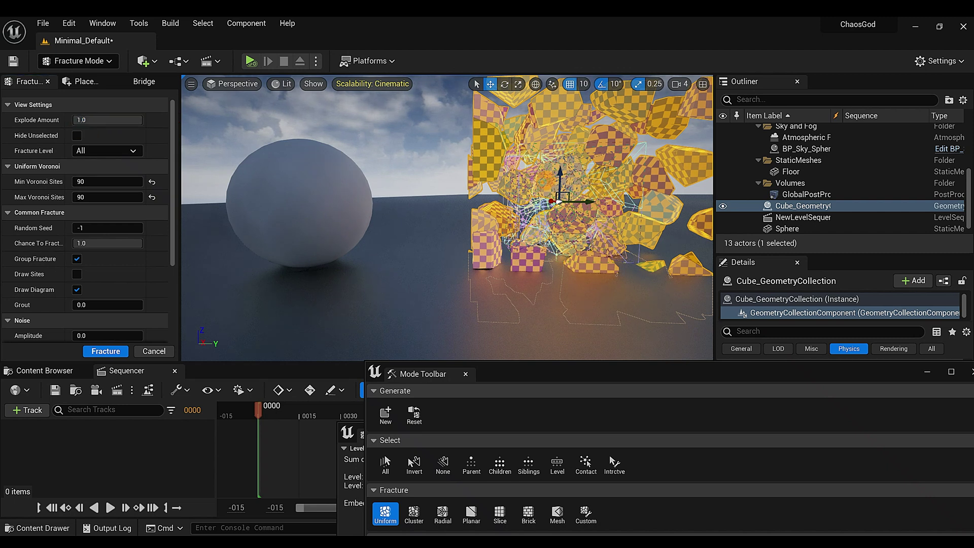
right_drag(562, 136, 562, 136)
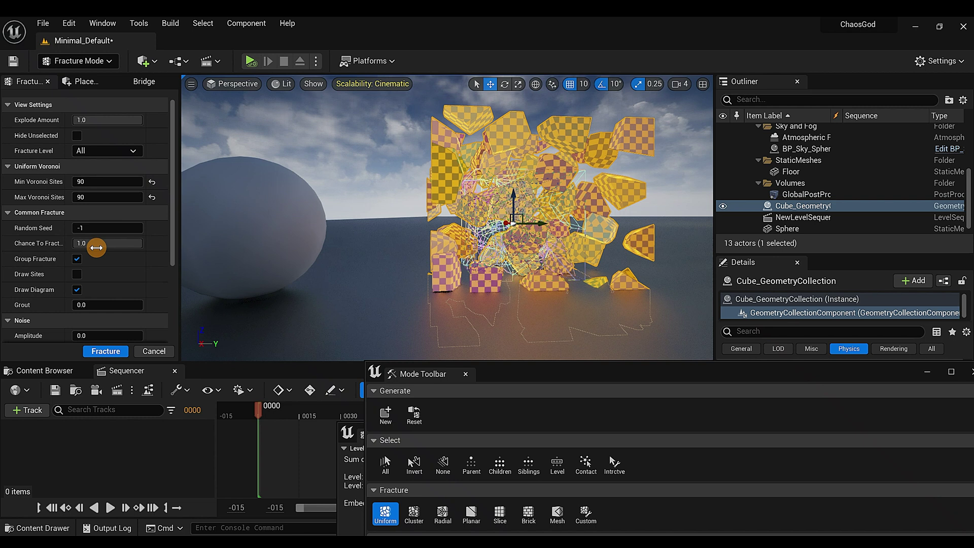
Fracture the cube's existing pieces repeatedly with the Uniform Voronoi settings to break them into smaller fragments.
click(105, 352)
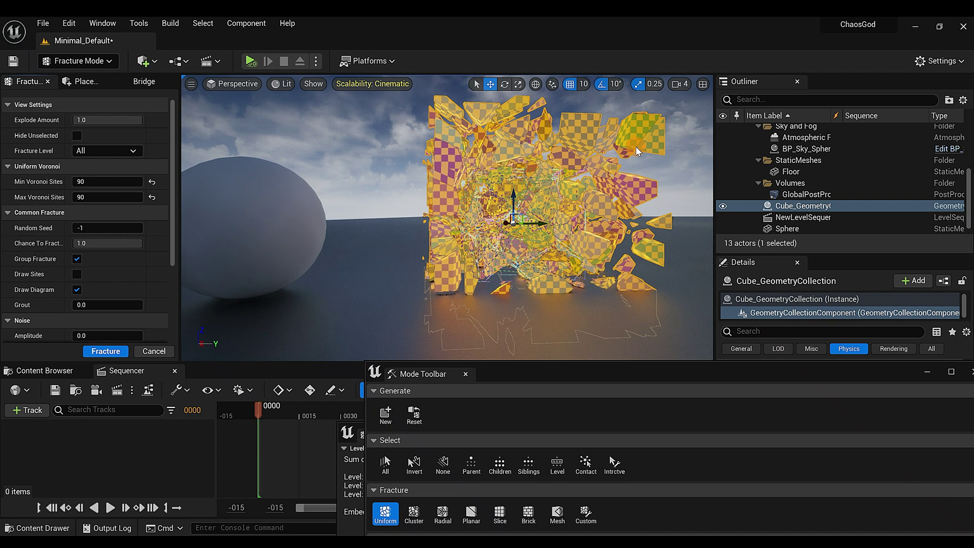
click(105, 352)
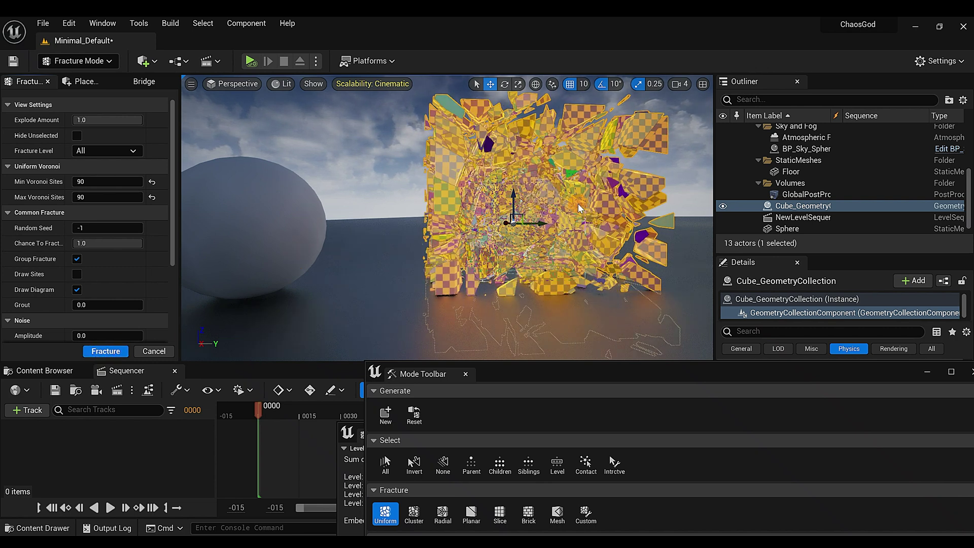
click(103, 354)
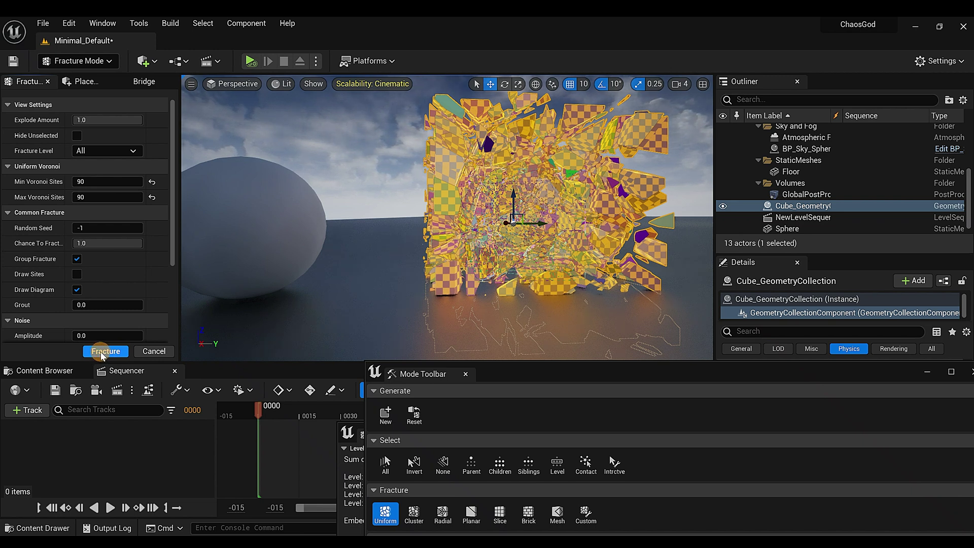
click(107, 353)
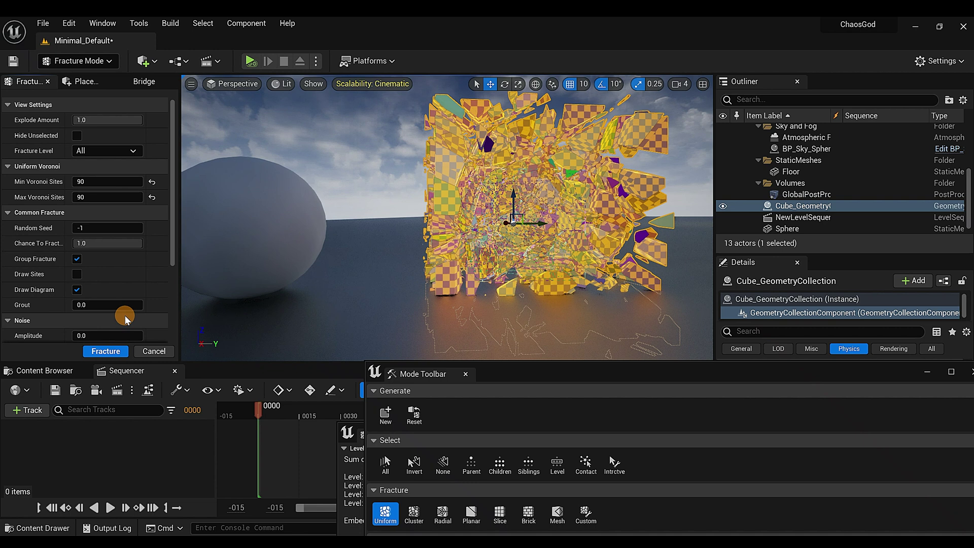
click(117, 336)
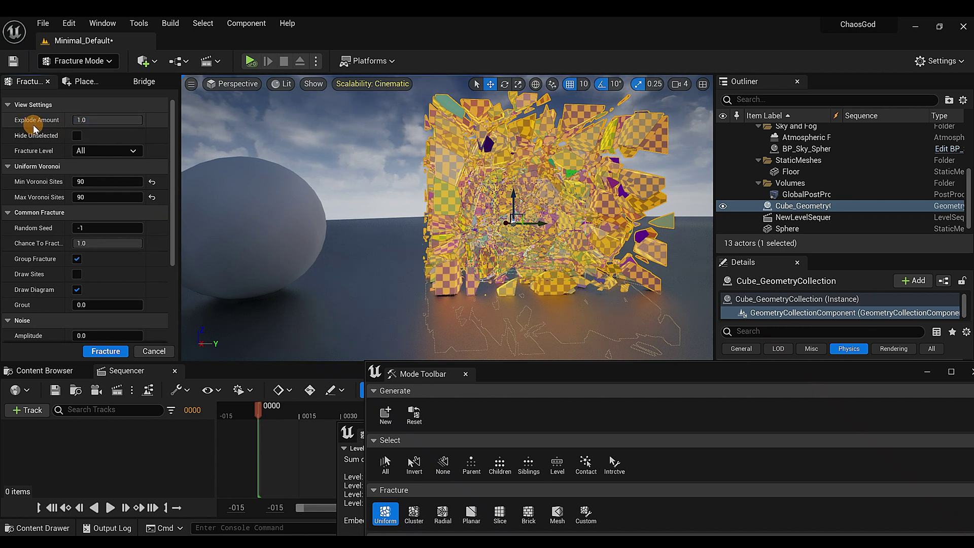
Set the Explode Amount to 0.0 to reassemble the cube and return the editor to Select mode.
drag(77, 124, 4, 156)
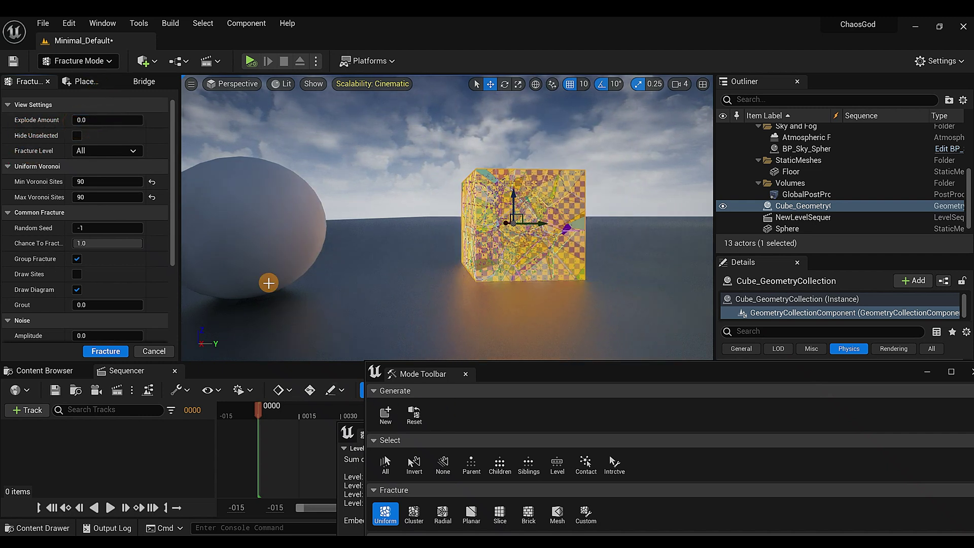
click(86, 62)
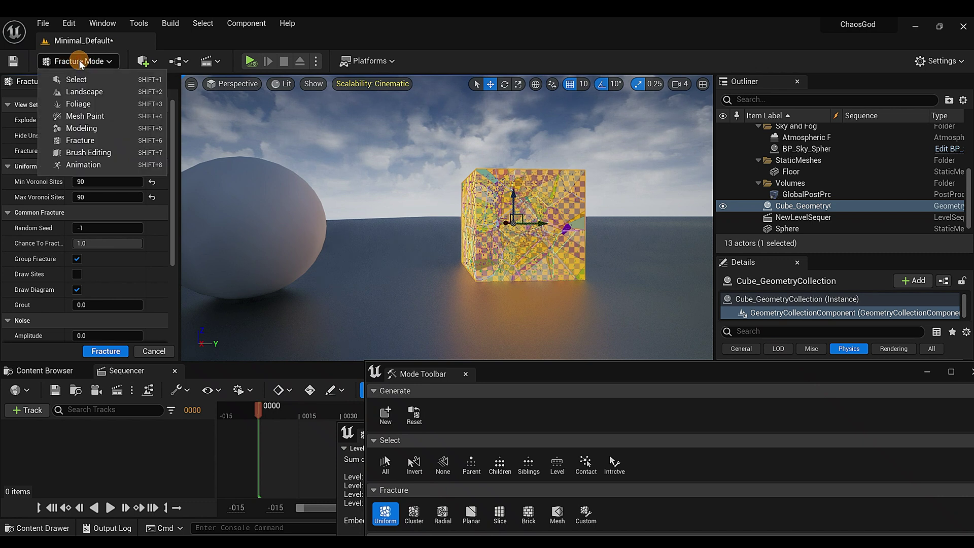
click(76, 80)
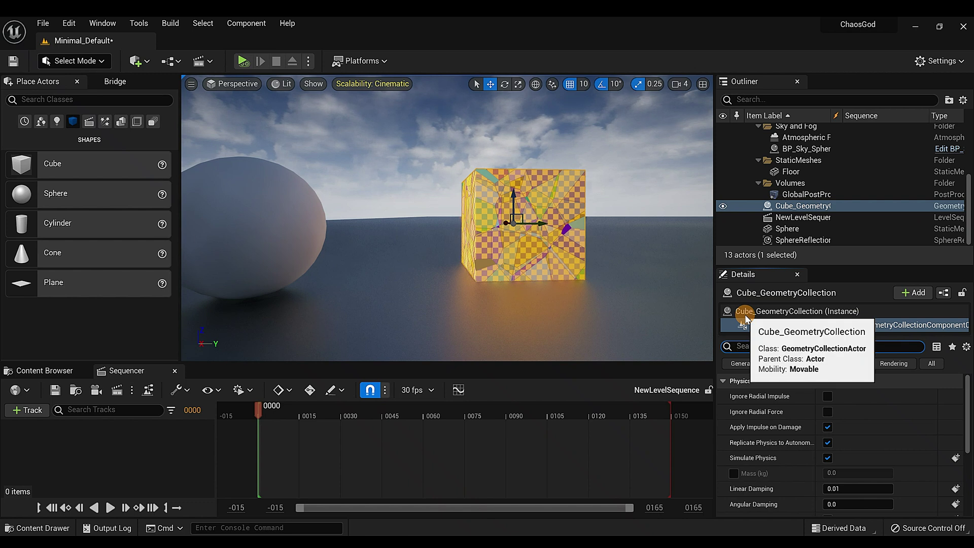
Turn off Show Bone Colors for the cube's geometry collection component.
text(bone)
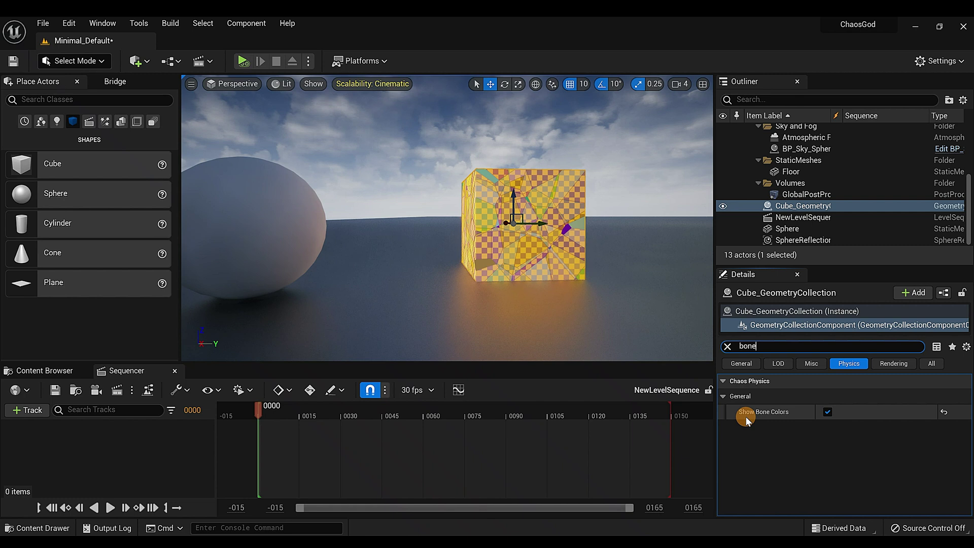
click(825, 412)
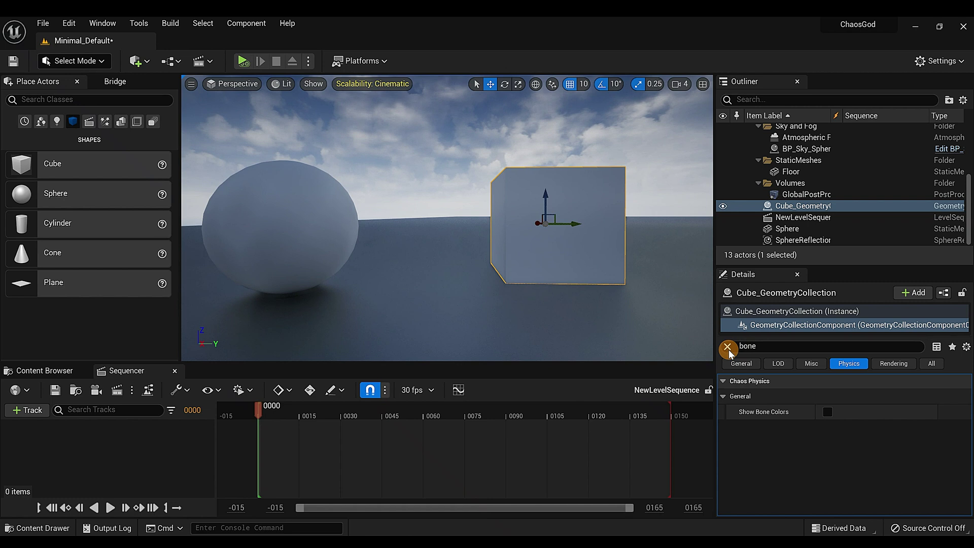
click(727, 347)
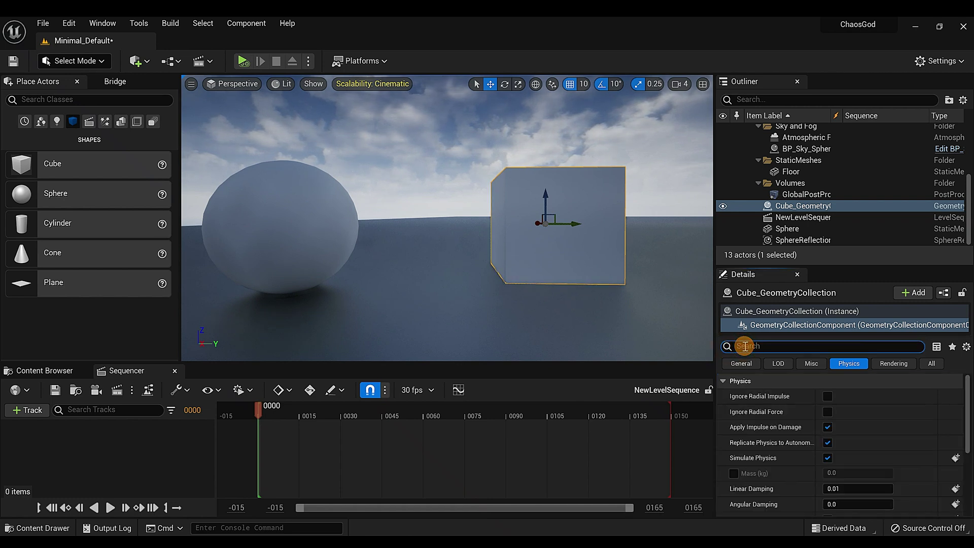
Set the first Damage Threshold entry, Index 0, of the cube's geometry collection to 5000.
text(dam)
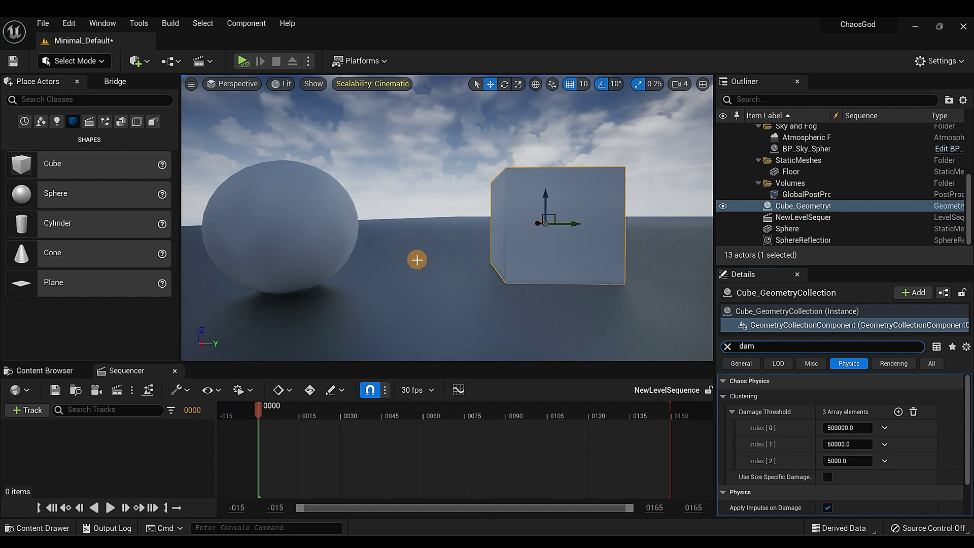
click(836, 430)
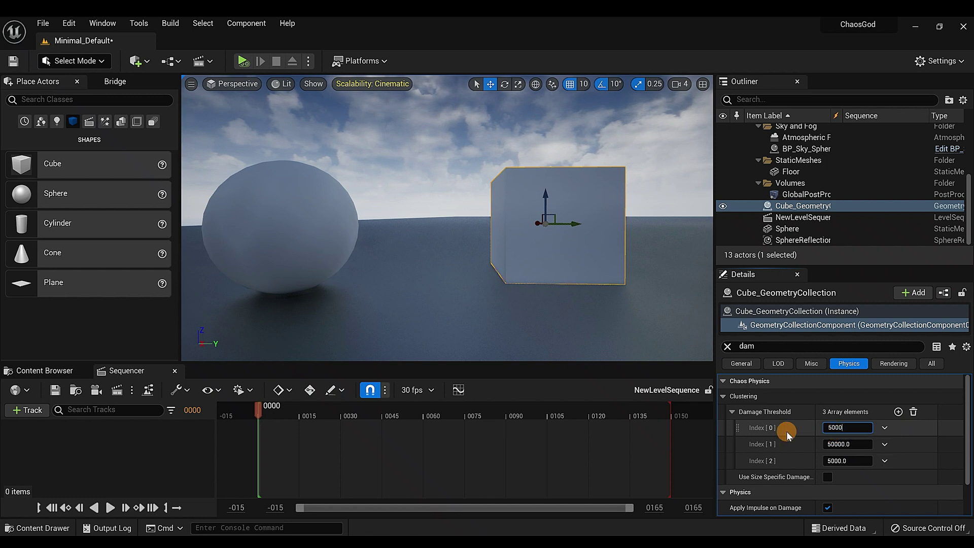
click(896, 427)
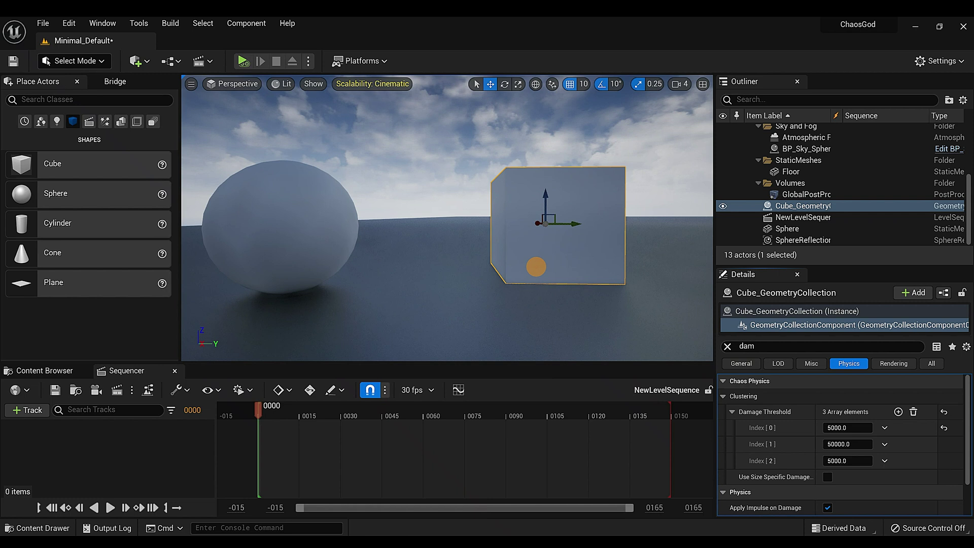
Override the cube geometry collection's mass with 100 kg and check the sphere's mass setting.
click(536, 266)
click(728, 346)
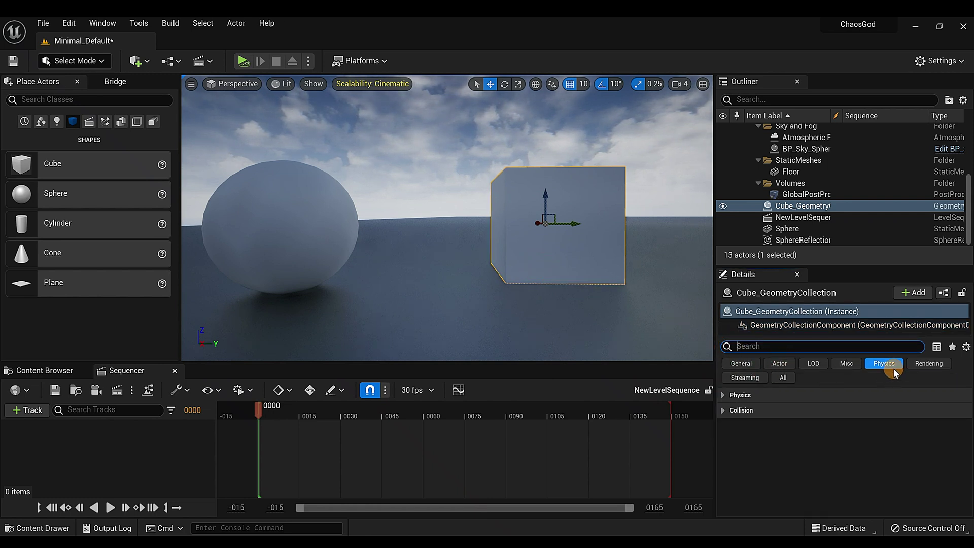
click(725, 395)
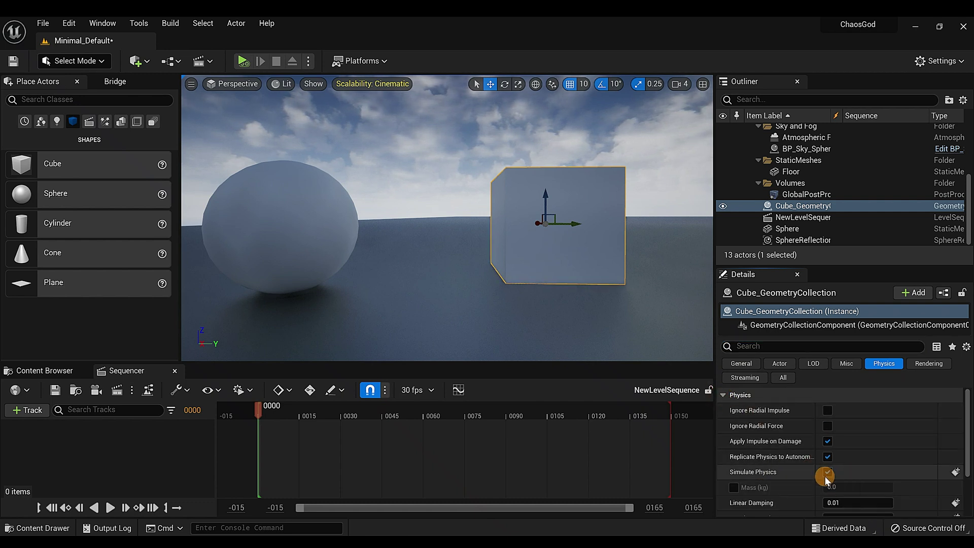
click(733, 487)
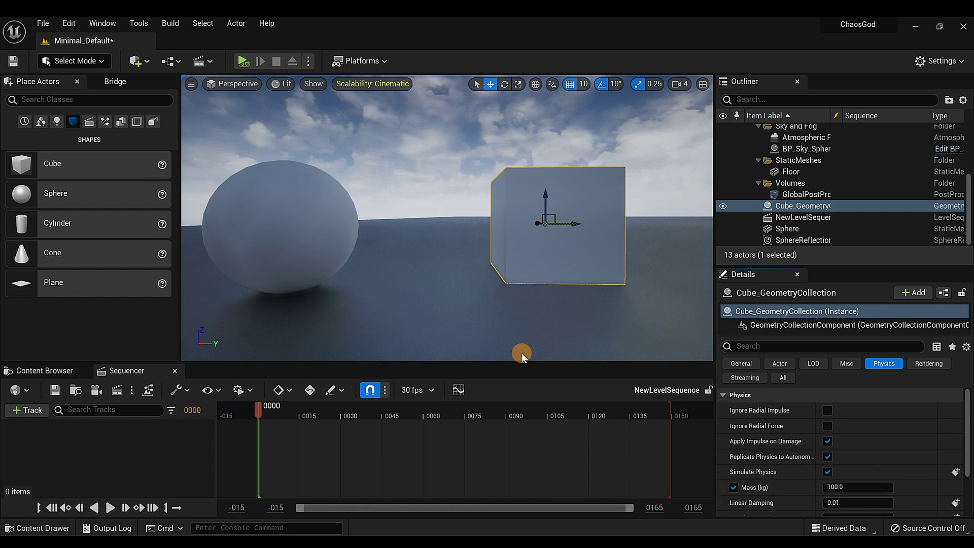
click(333, 251)
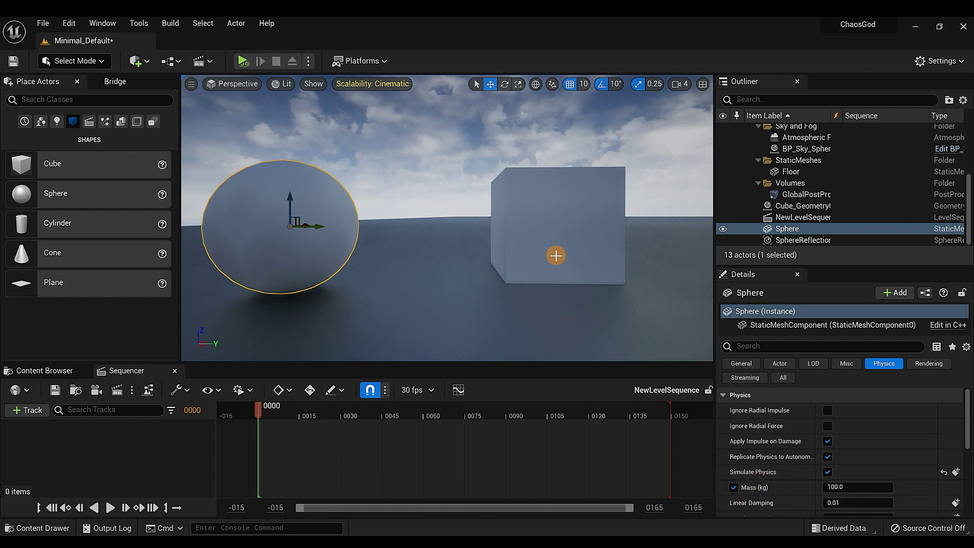
Create a Chaos Cache Manager for the cube geometry collection, saving its cache asset as NewChaosCacheCollection.
click(553, 251)
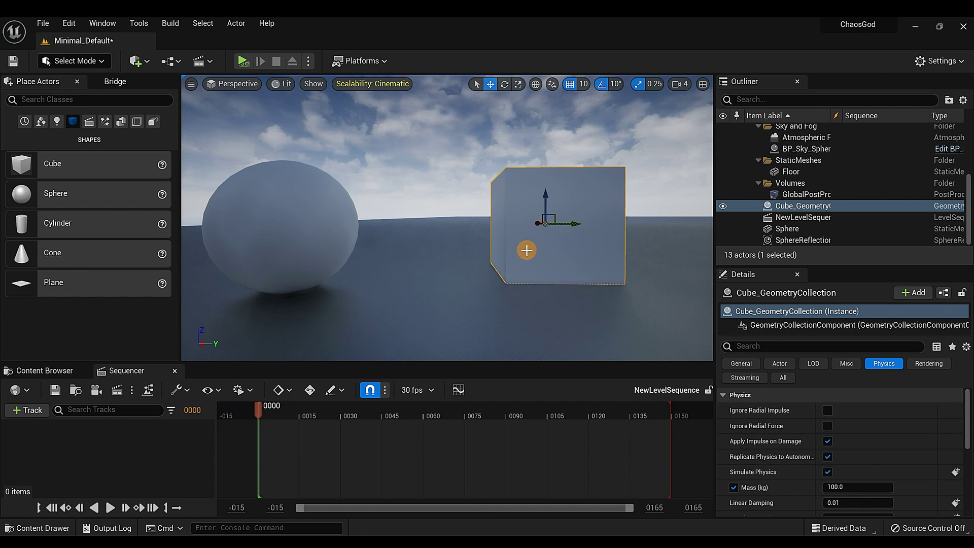
click(235, 23)
mouse_move(266, 303)
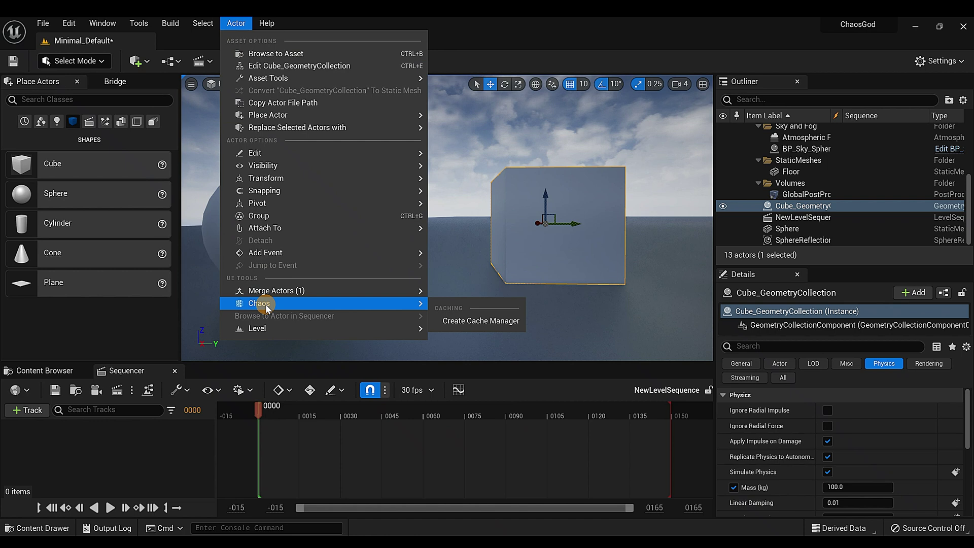
click(447, 321)
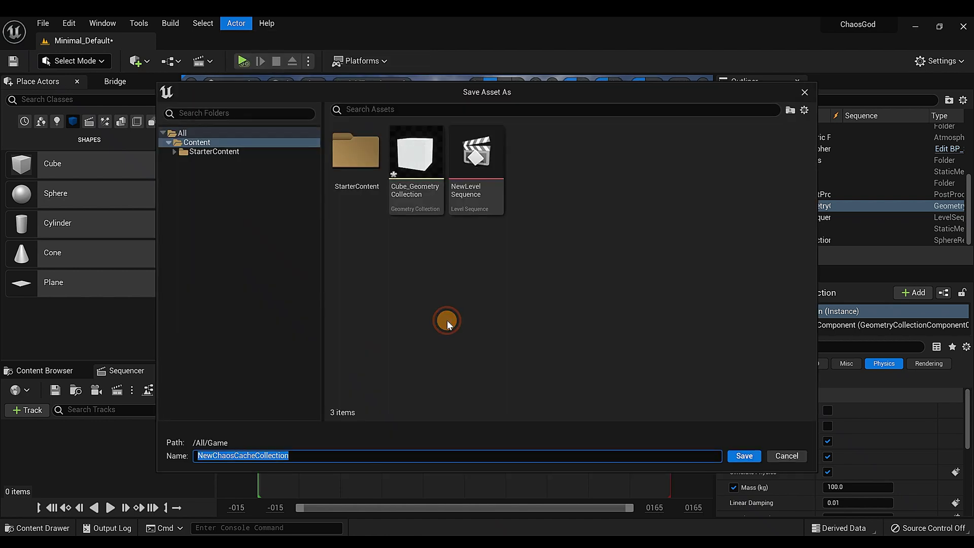
click(737, 456)
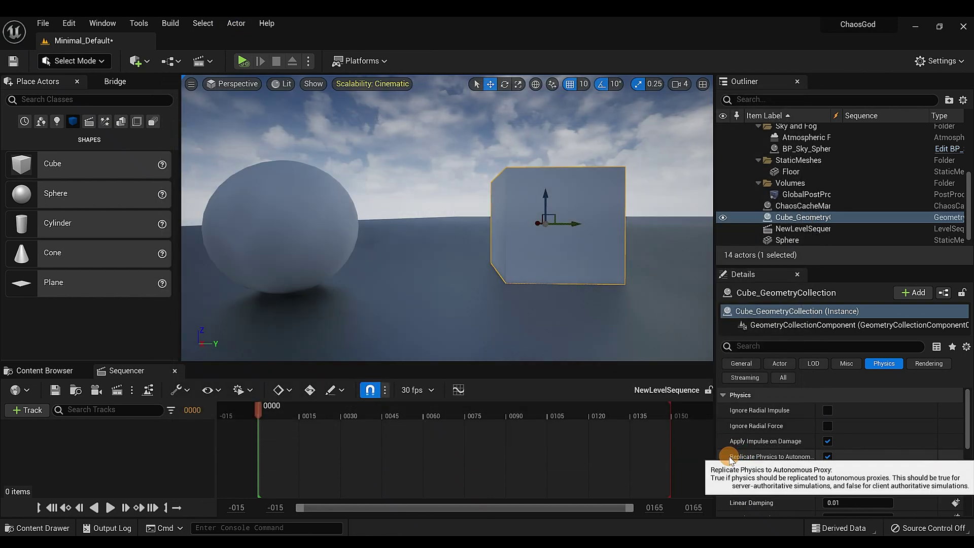
Add the ChaosCacheManager, Cube_GeometryCollection and Sphere actors to the NewLevelSequence timeline.
click(792, 209)
drag(791, 209, 325, 419)
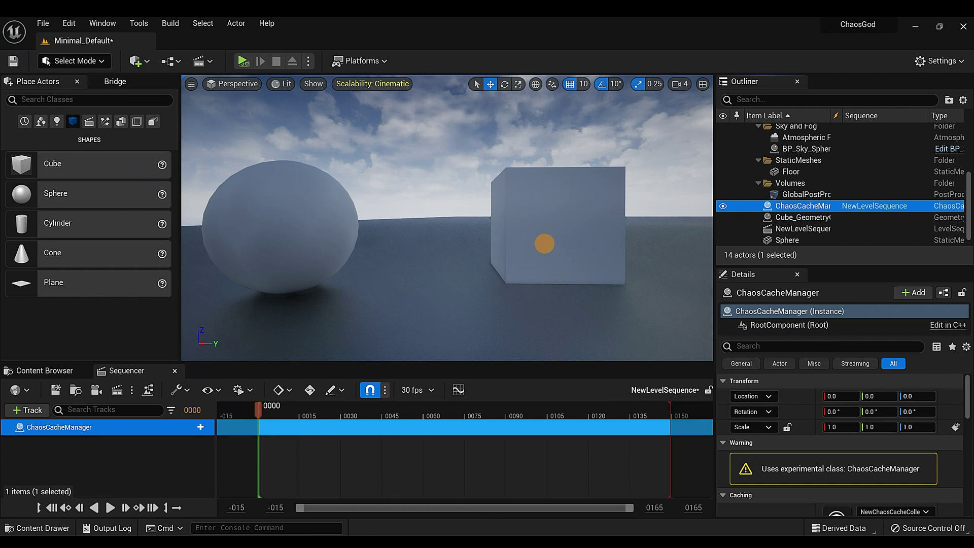
click(544, 244)
drag(790, 222, 357, 443)
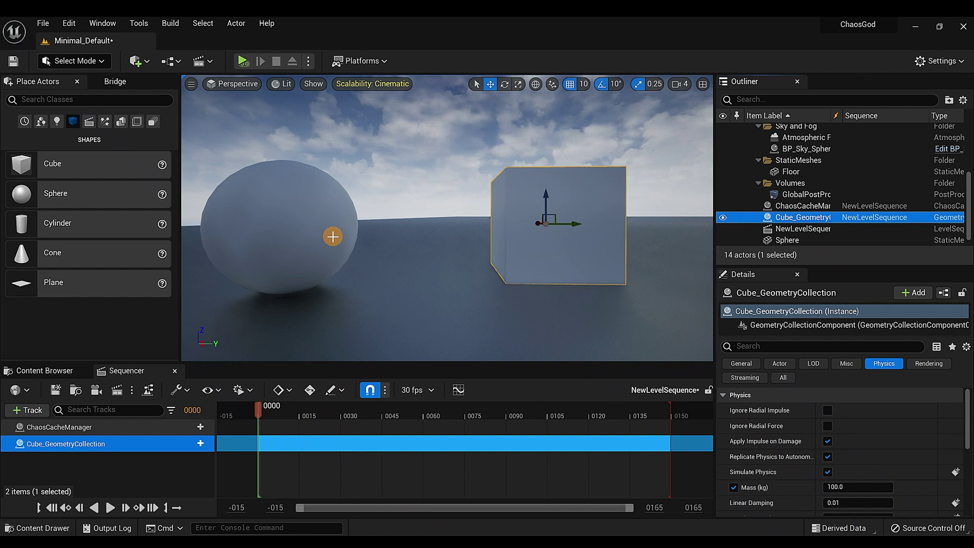
click(305, 228)
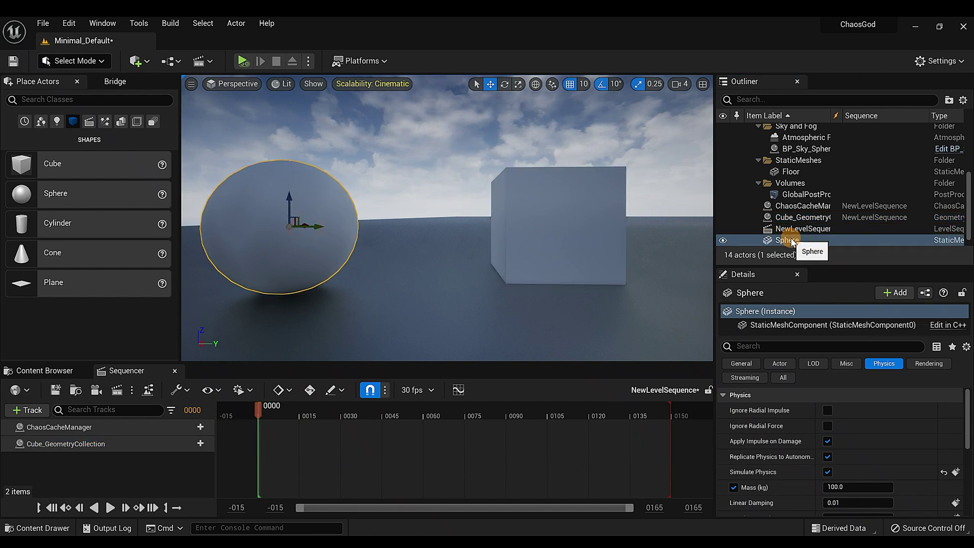
drag(823, 237, 393, 443)
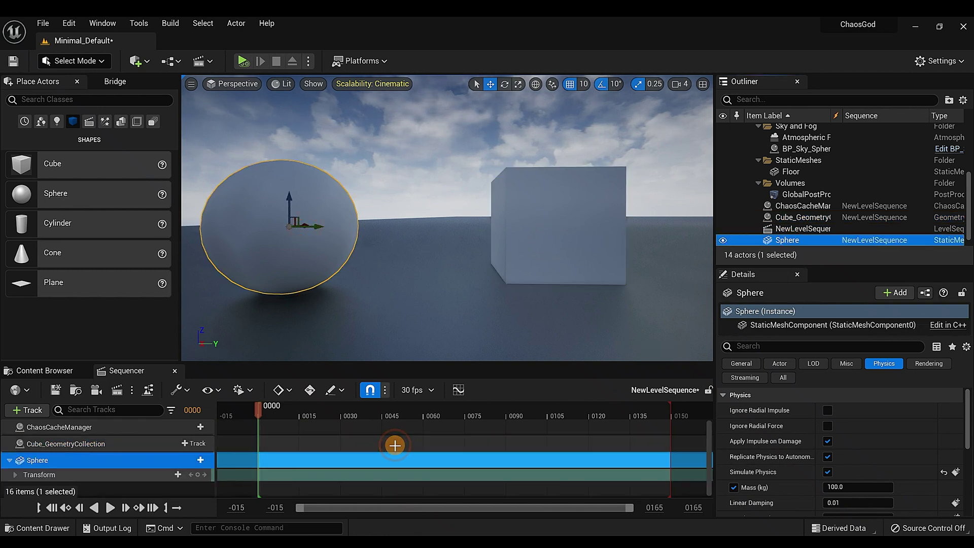
Add a Start Time track to the ChaosCacheManager in the sequence and key it at 0.0 on frame 0.
click(593, 215)
click(66, 427)
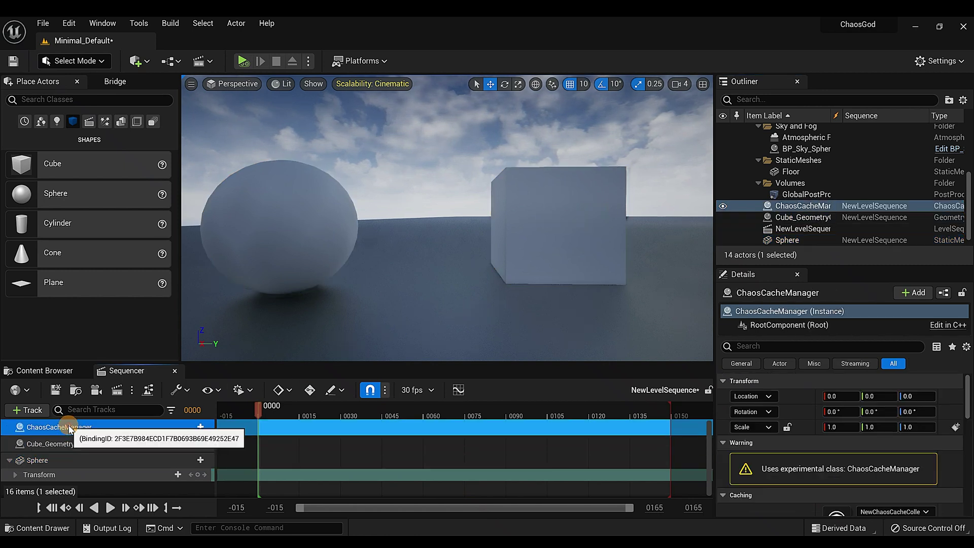
click(190, 427)
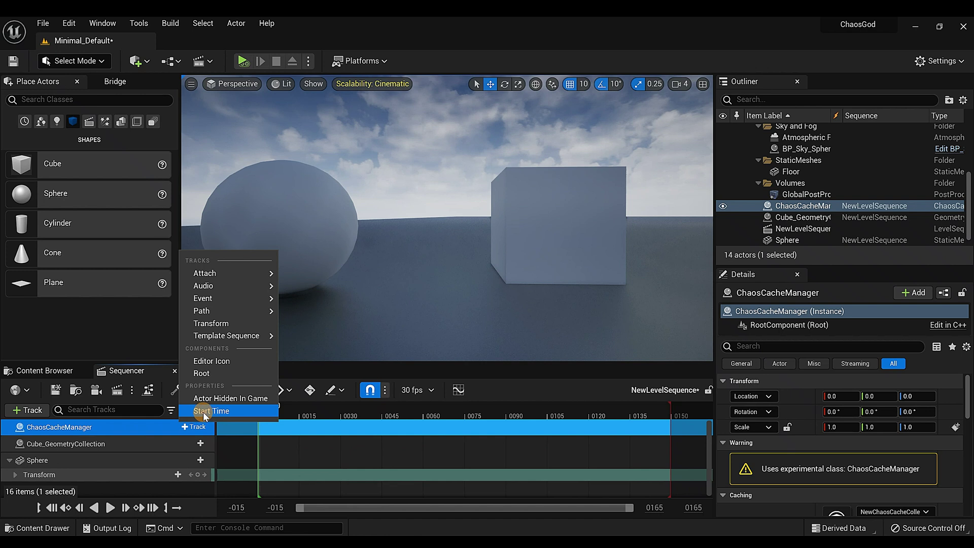
click(203, 411)
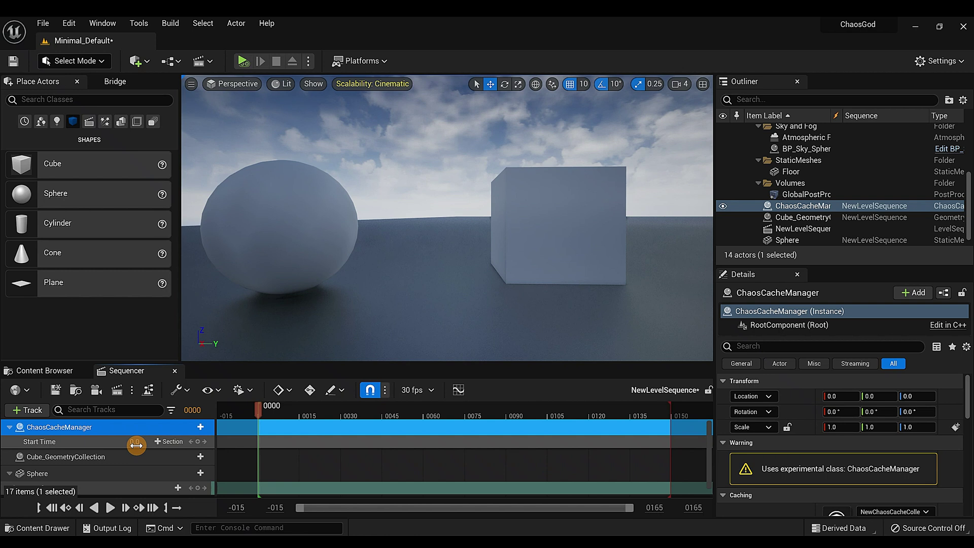
click(198, 442)
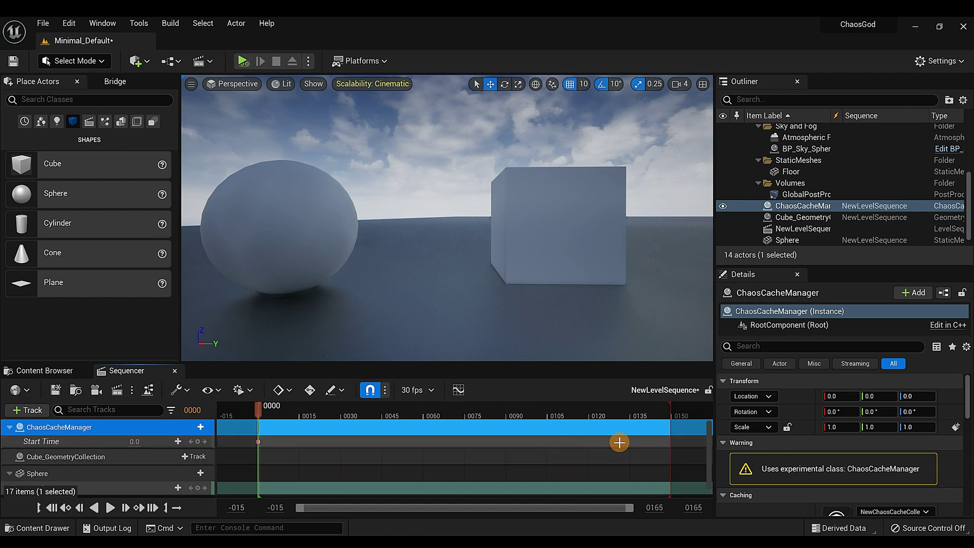
Try the Static Pose and Play cache modes on the ChaosCacheManager, and return its Cache Mode to Record.
scroll(784, 403, down, 2)
scroll(787, 410, down, 2)
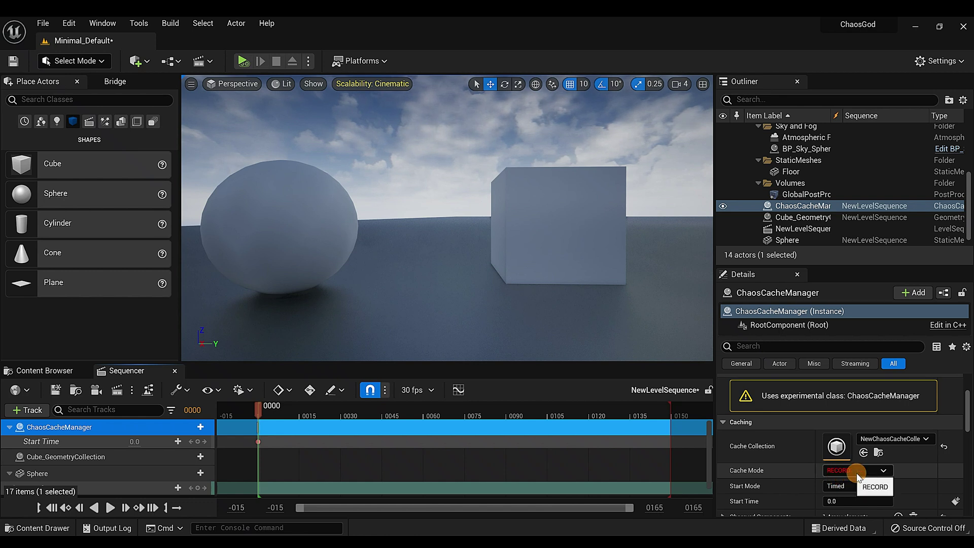
click(870, 471)
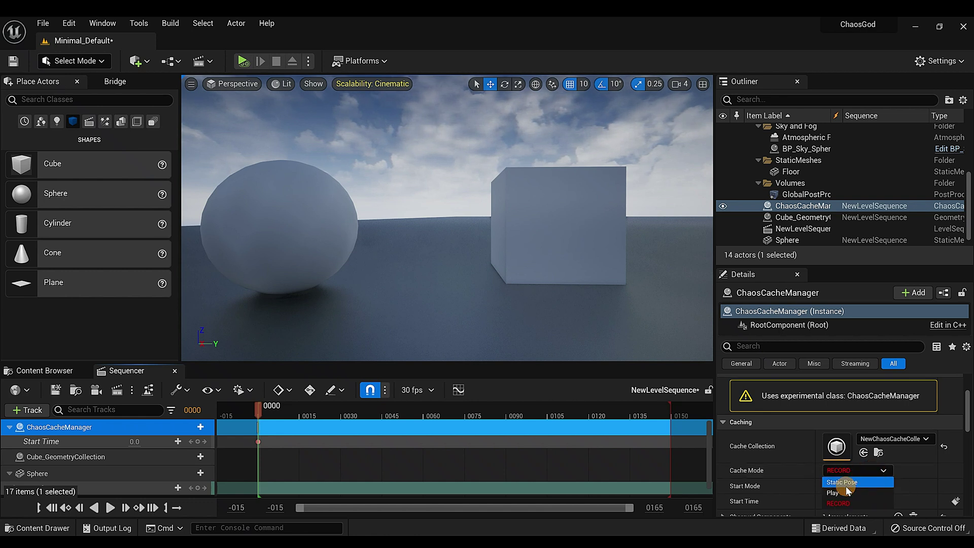
click(845, 485)
click(852, 471)
click(841, 492)
click(847, 476)
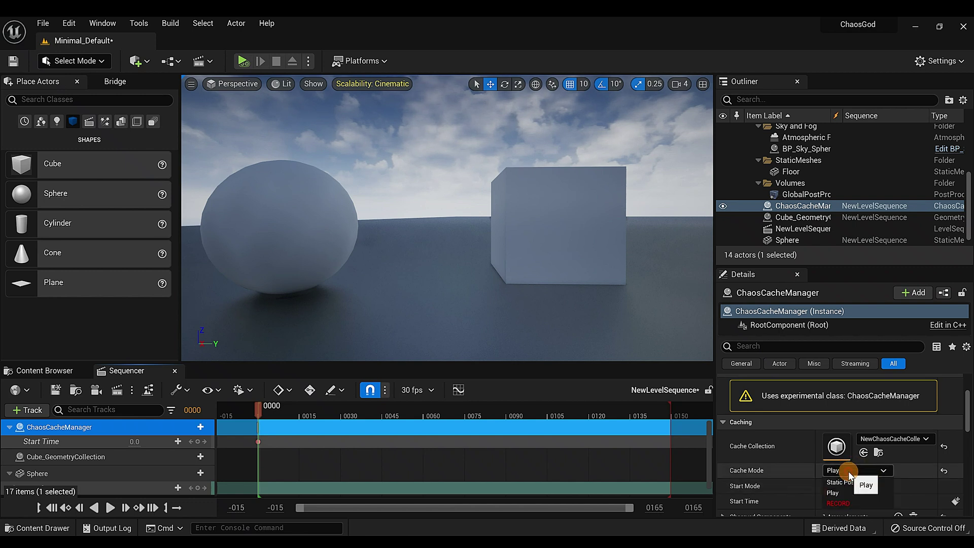
click(841, 504)
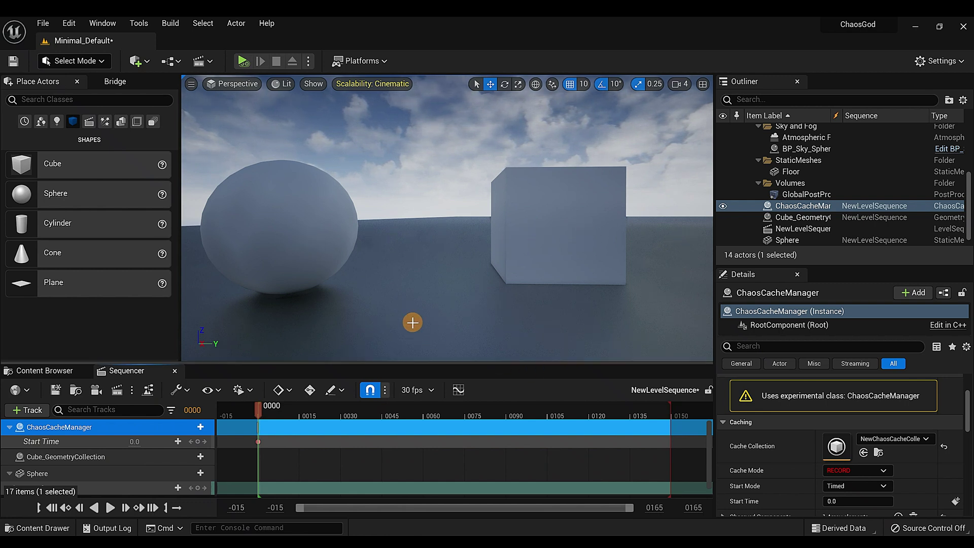
Key the Sphere's Transform at its starting position on frame 0 of the sequence.
click(312, 243)
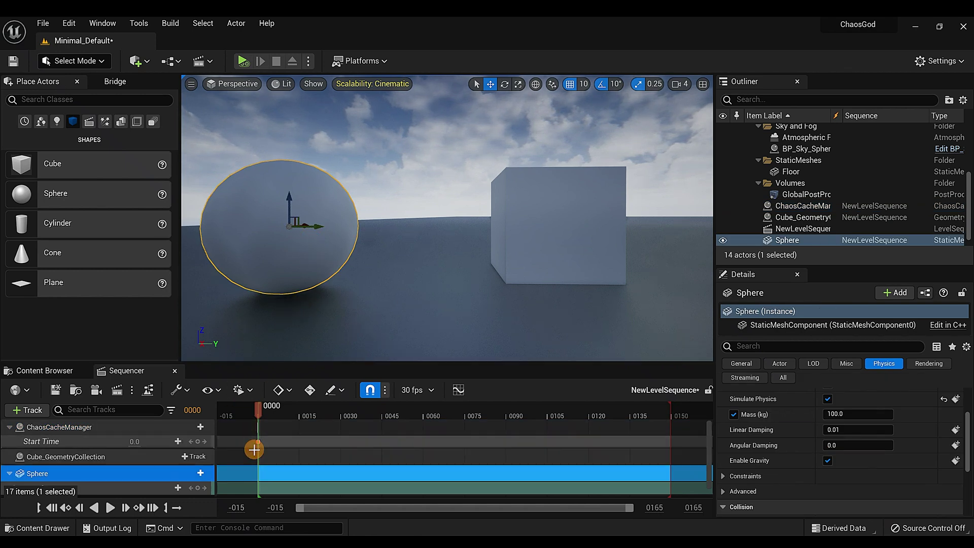
scroll(165, 464, down, 1)
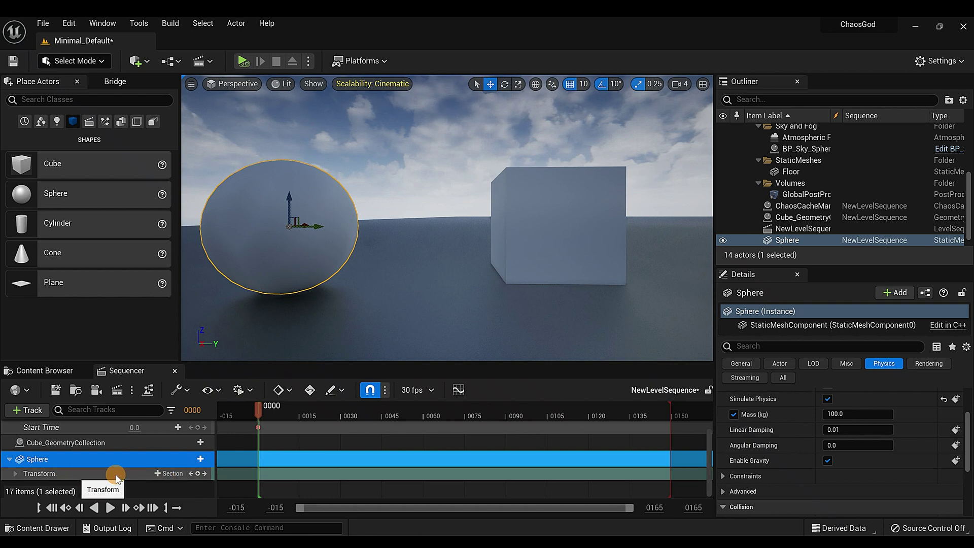
click(197, 473)
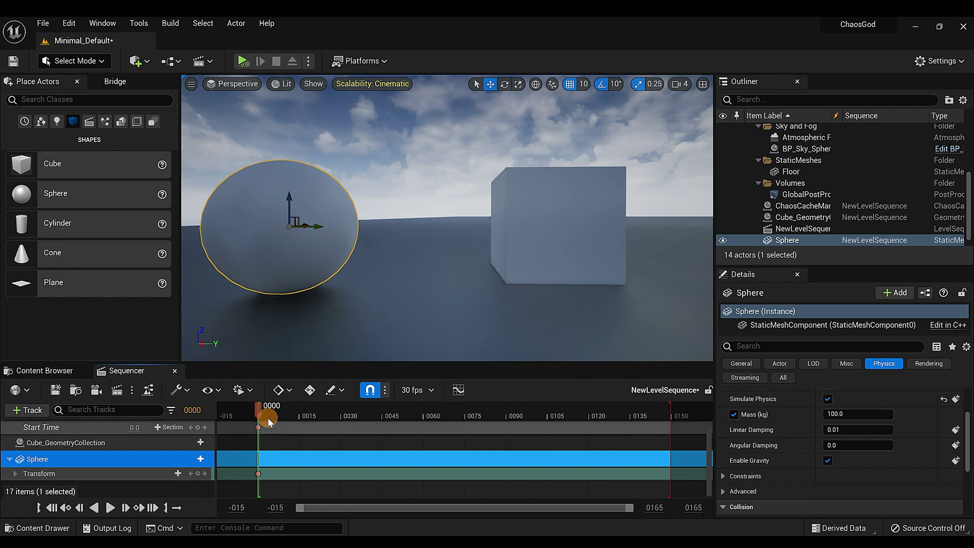
At frame 51, move the Sphere along the Y axis well past the far side of the cube and key its Transform.
drag(258, 408, 399, 436)
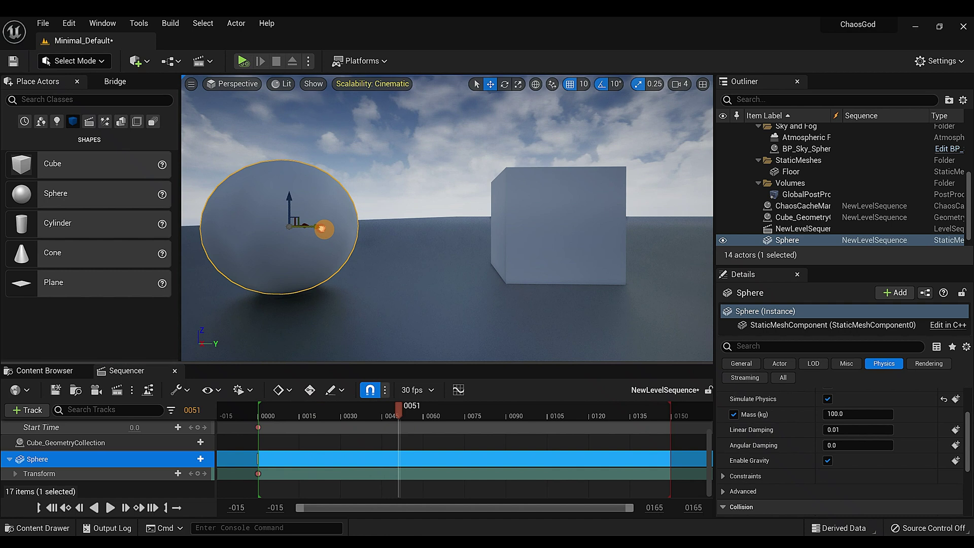
drag(322, 229, 519, 268)
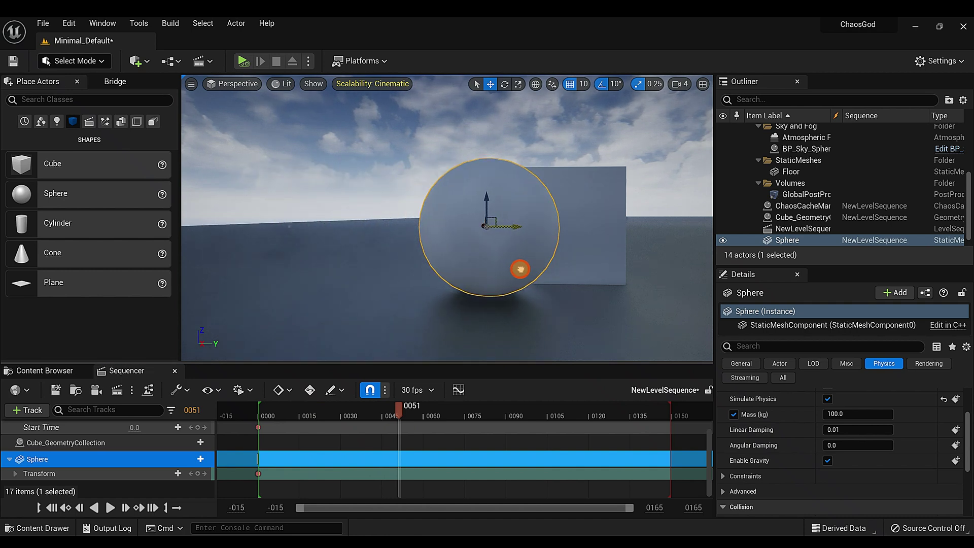
drag(369, 307, 652, 328)
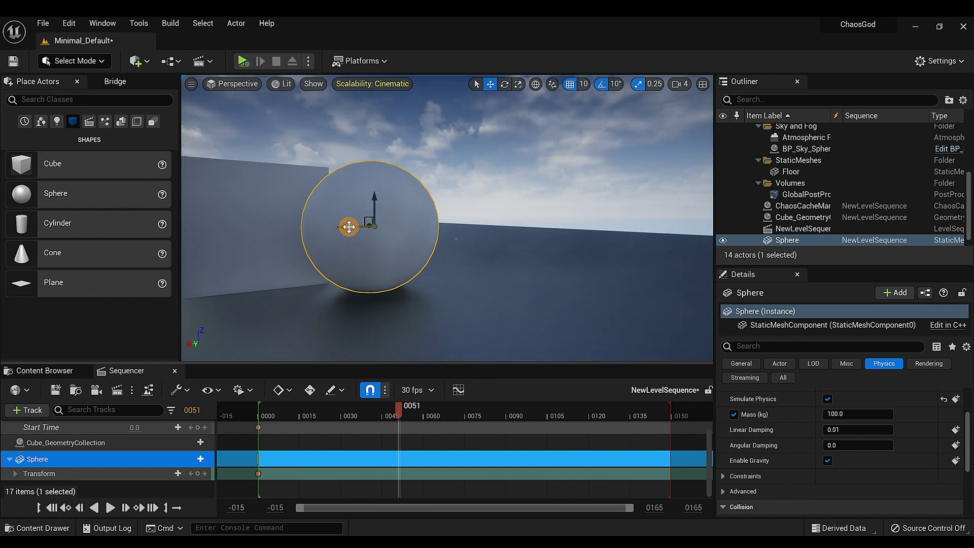
drag(346, 227, 279, 235)
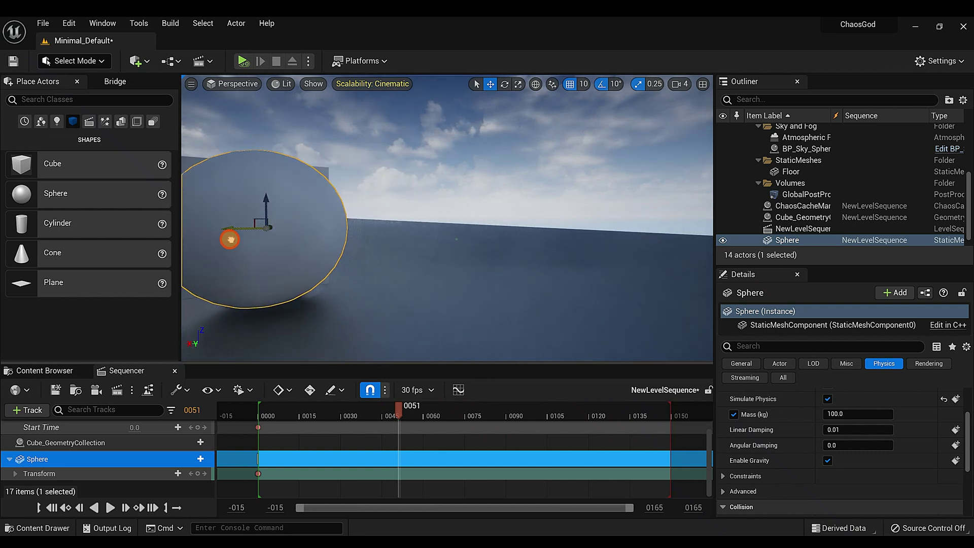
drag(456, 263, 436, 246)
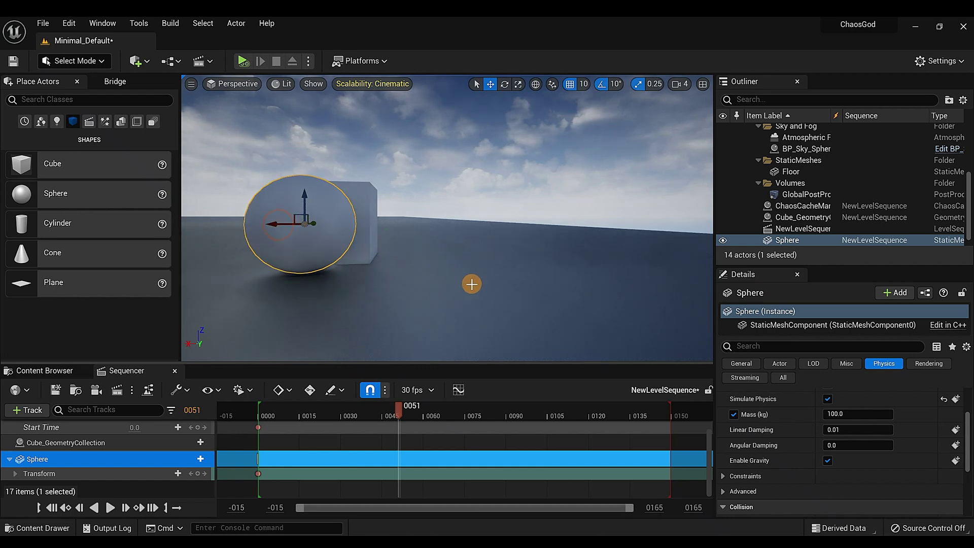
right_drag(473, 283, 168, 234)
scroll(169, 233, down, 1)
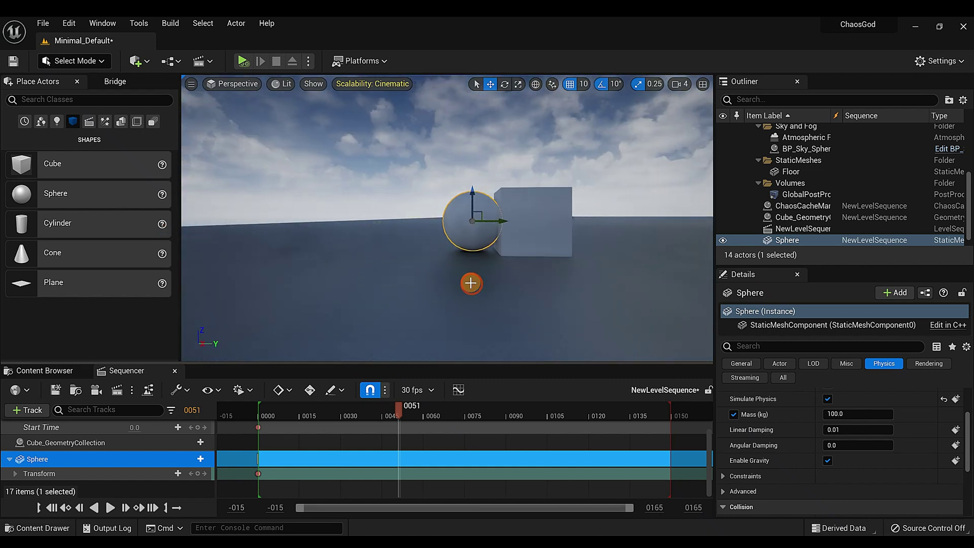
drag(501, 222, 734, 257)
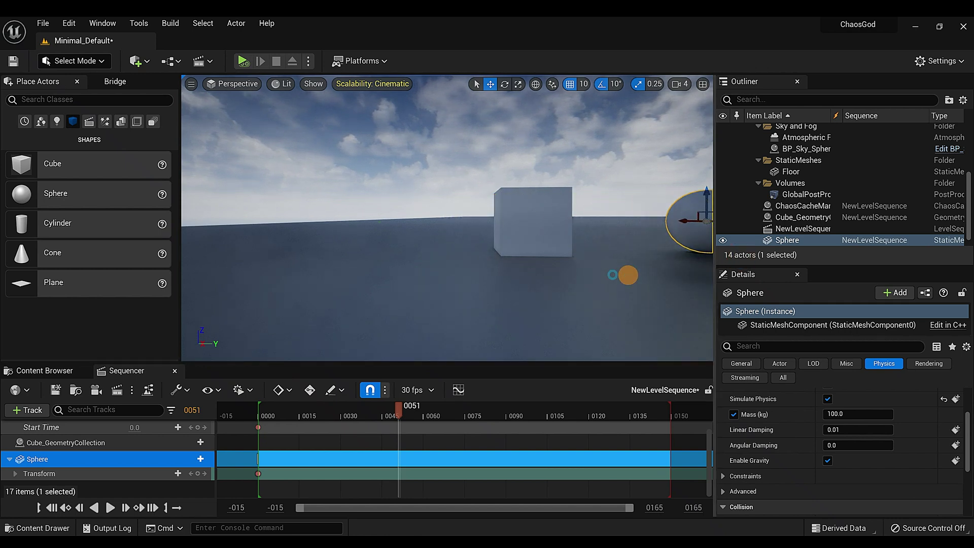
right_drag(620, 274, 610, 268)
drag(549, 219, 710, 218)
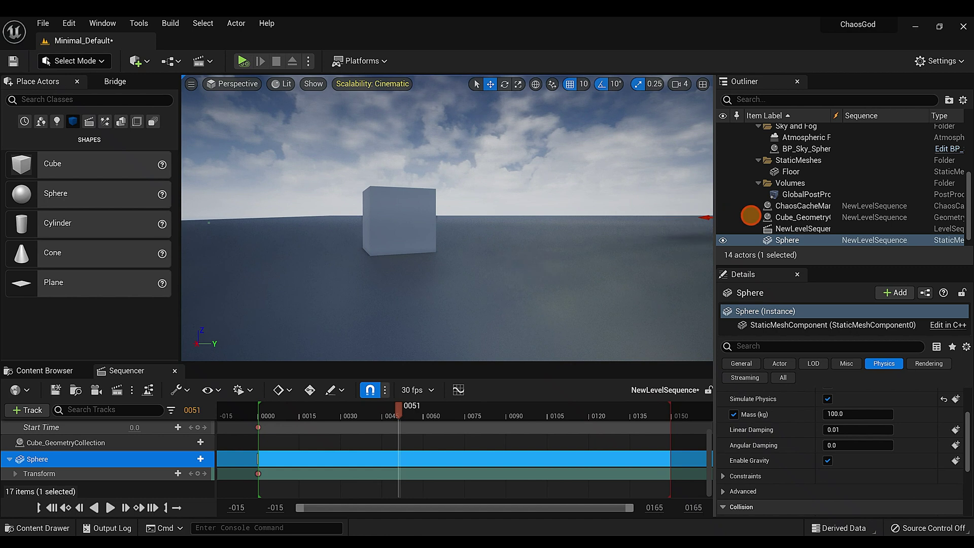
click(198, 473)
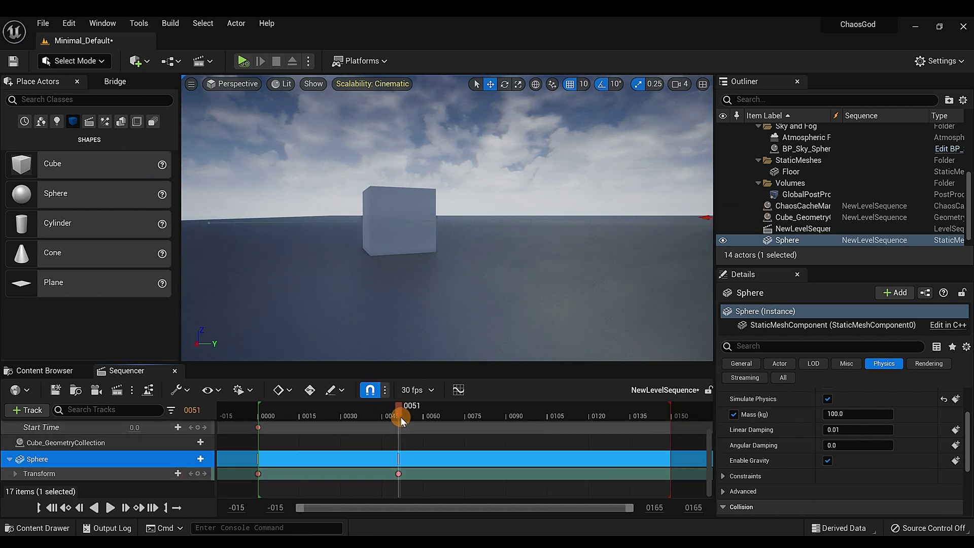
Move the cube geometry collection slightly along the X axis to line it up with the sphere's path, checking by scrubbing the timeline.
drag(400, 416, 283, 409)
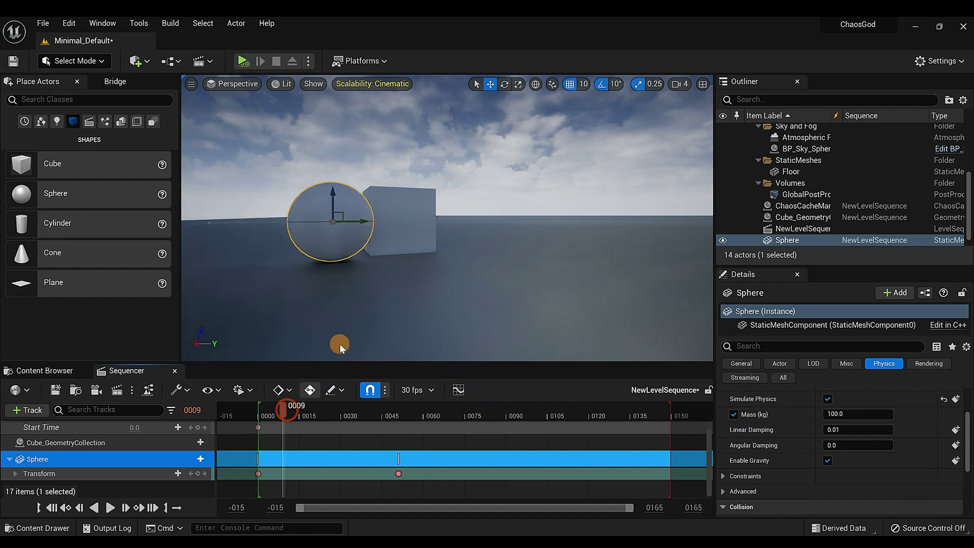
click(415, 236)
drag(392, 221, 401, 237)
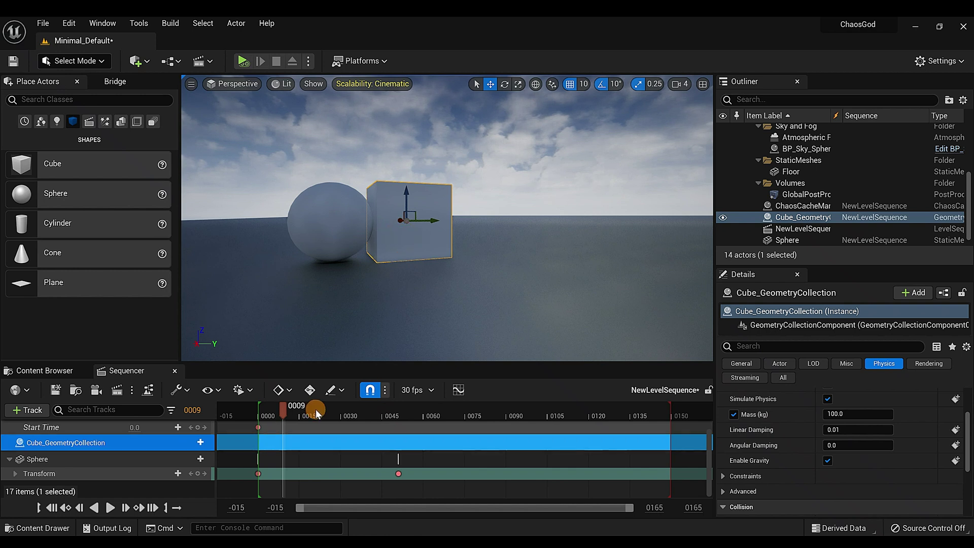
drag(284, 413, 296, 415)
drag(287, 415, 260, 422)
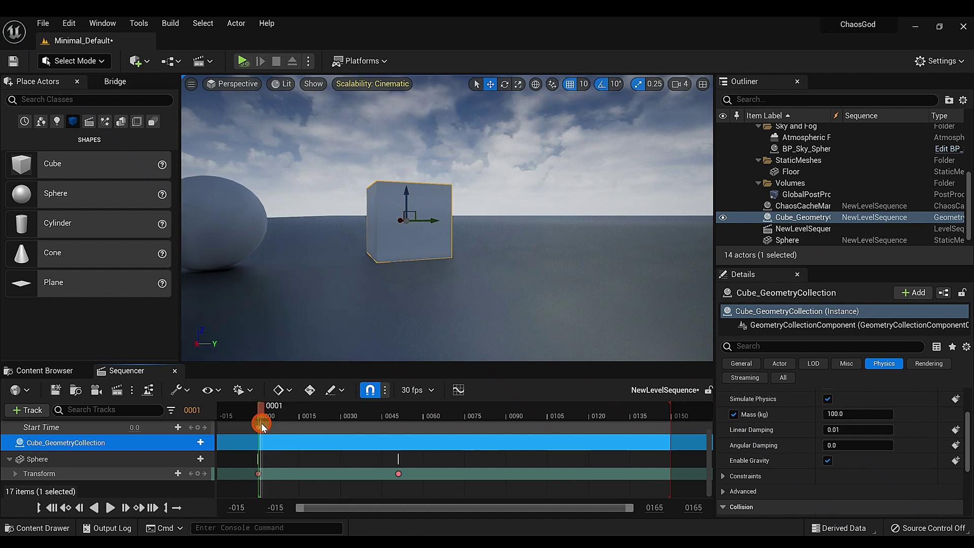
Preview the sphere's motion from frame 0 and shorten the playback range to end just after the sphere's key on frame 51.
click(110, 507)
click(53, 507)
click(99, 509)
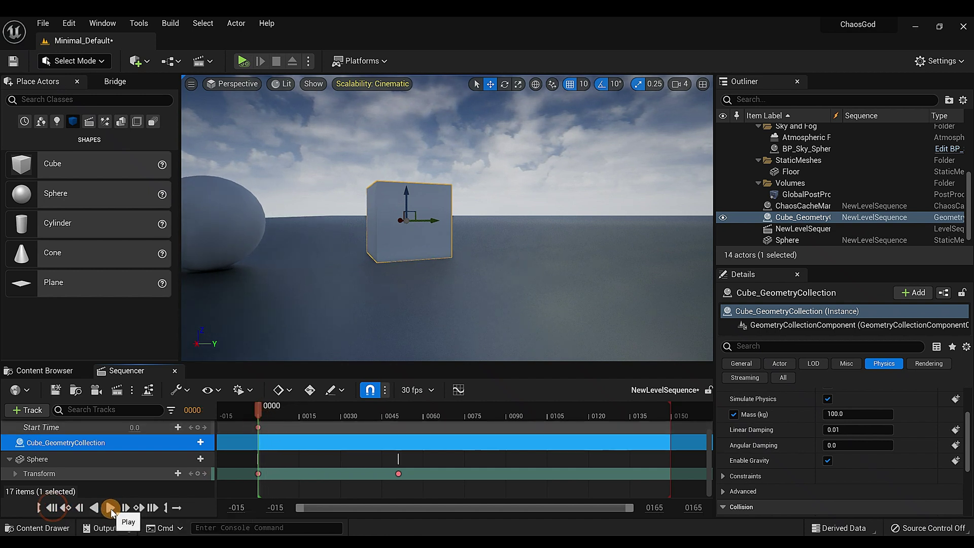
click(119, 501)
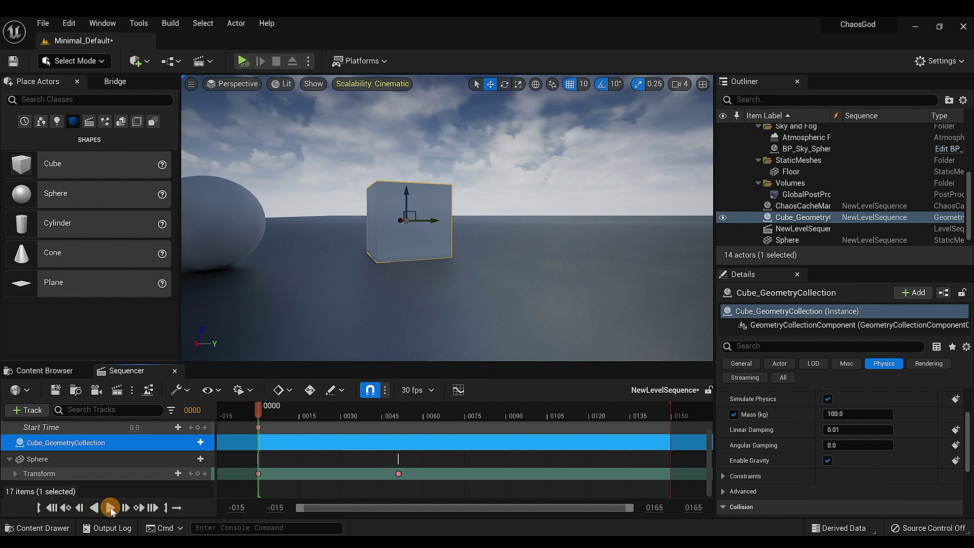
click(110, 507)
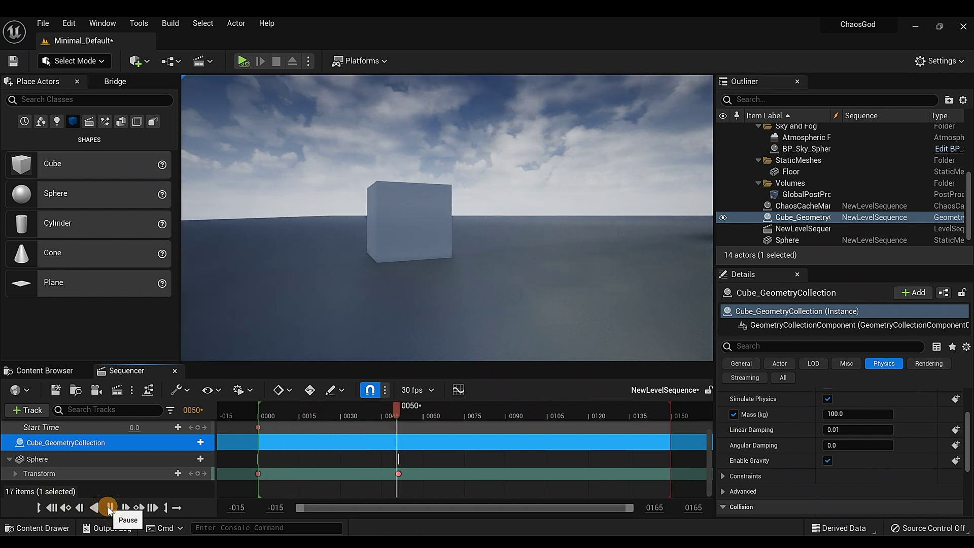
click(109, 507)
click(51, 507)
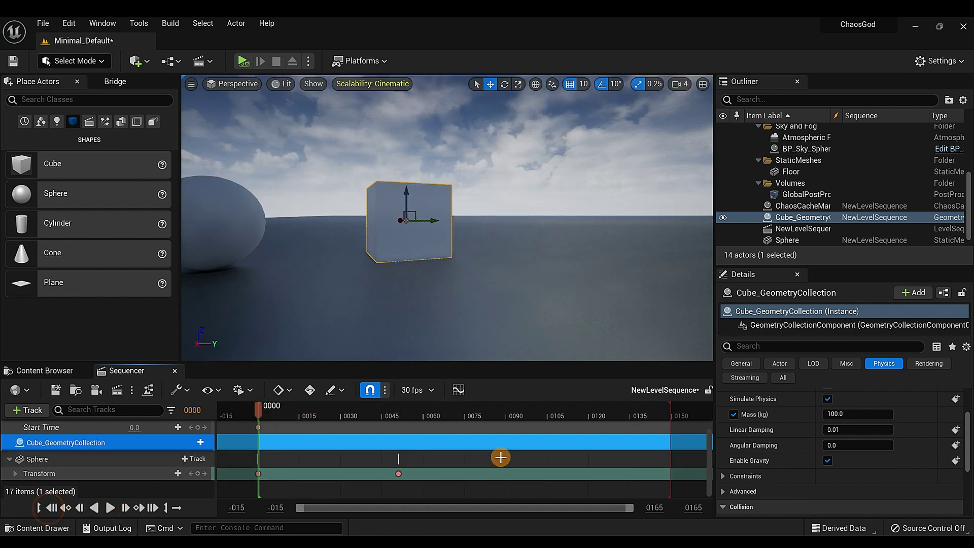
drag(669, 410, 406, 455)
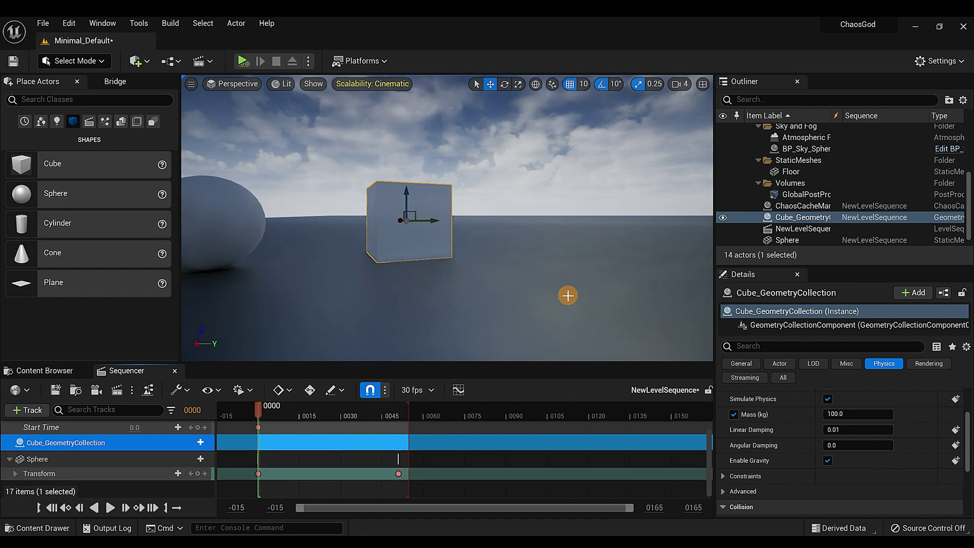
Run the level in Simulate mode and play the sequence to record the cube's destruction into the Chaos cache.
right_drag(567, 296, 511, 295)
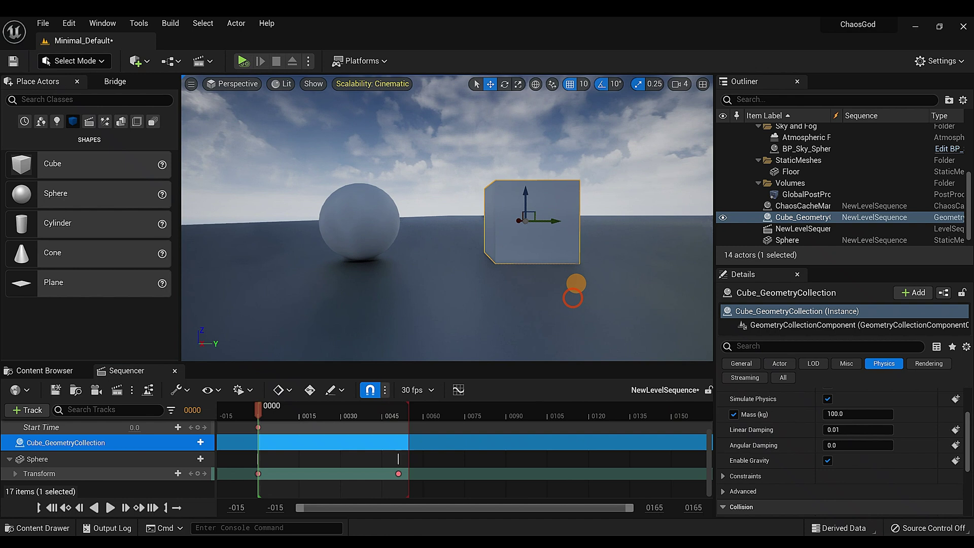
scroll(572, 299, up, 4)
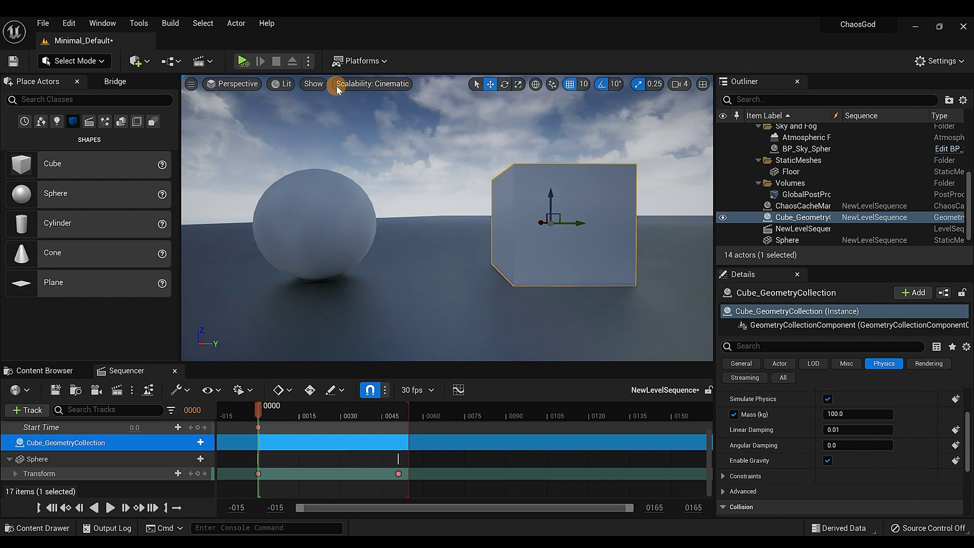
click(308, 63)
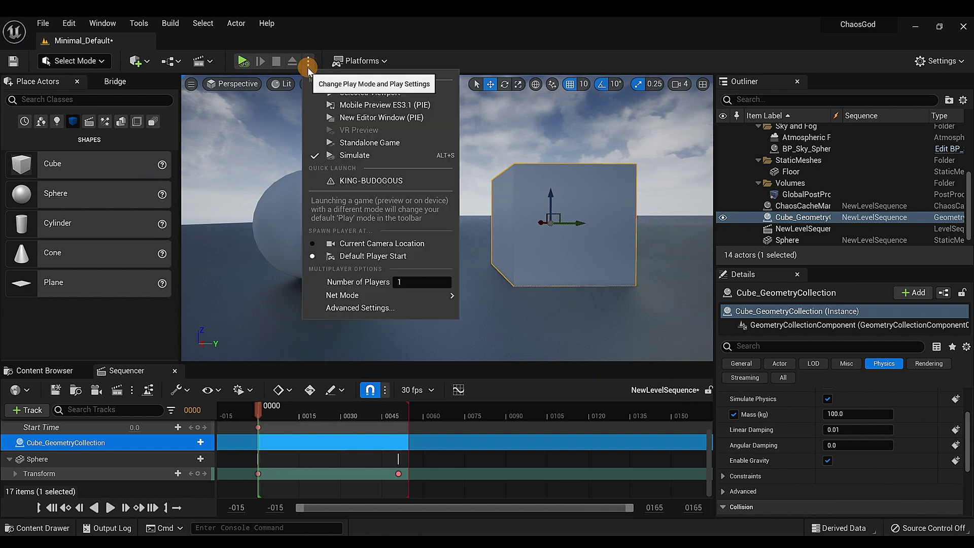
click(343, 155)
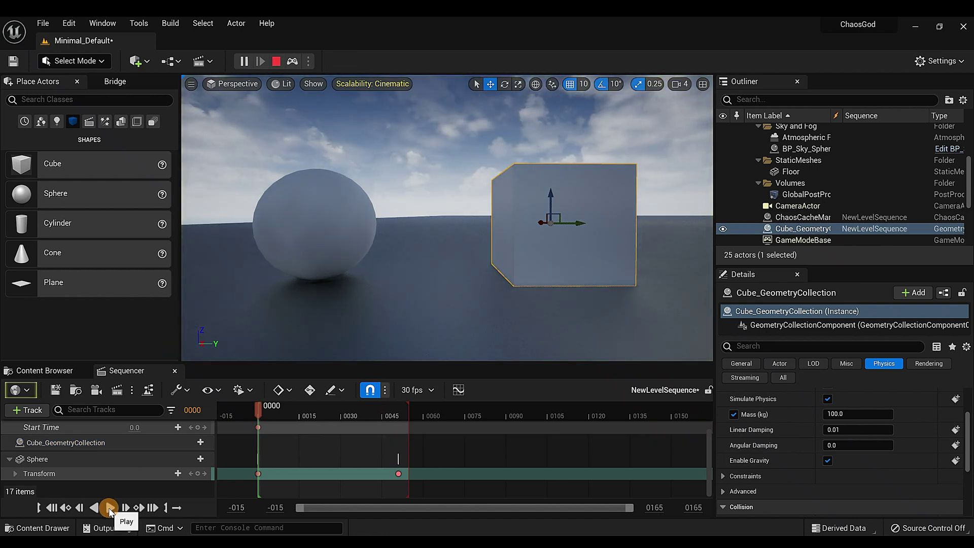
click(109, 508)
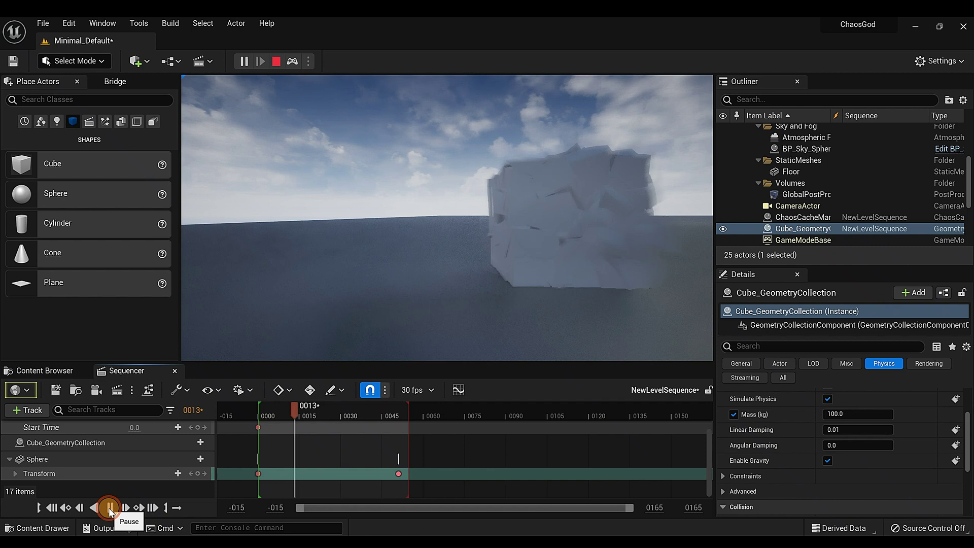
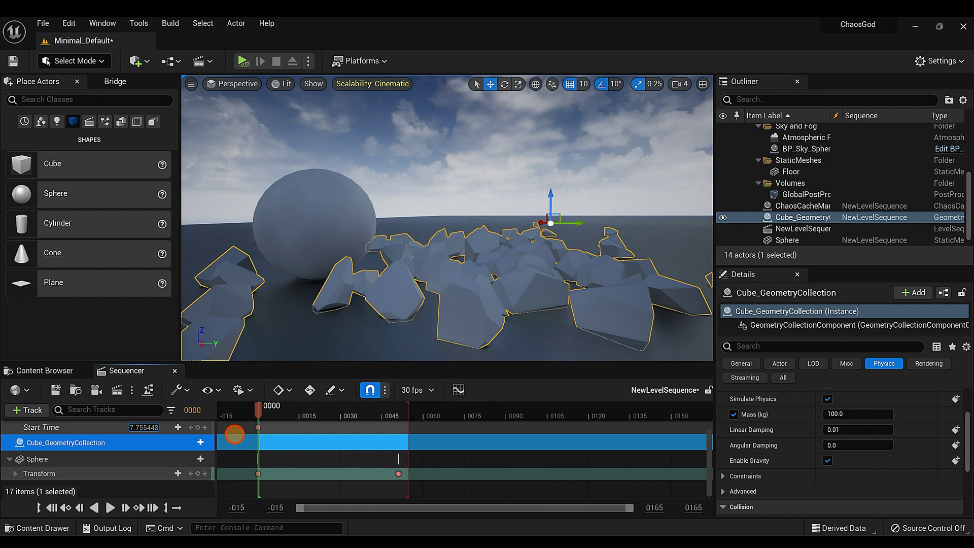
Set the Start Time key on frame 0 to 1.436444, and key a higher Start Time on frame 10 where the cube bursts apart.
drag(229, 434, 210, 435)
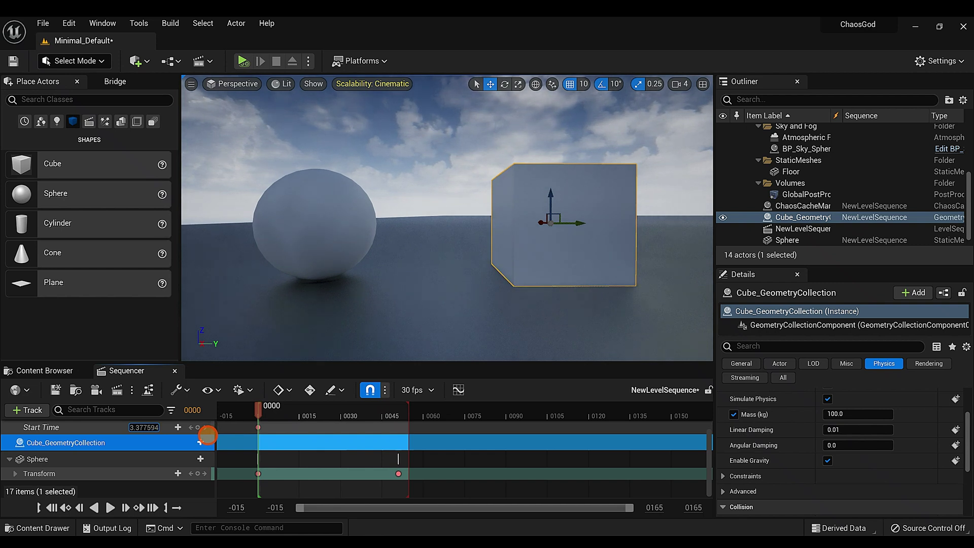
drag(205, 435, 143, 431)
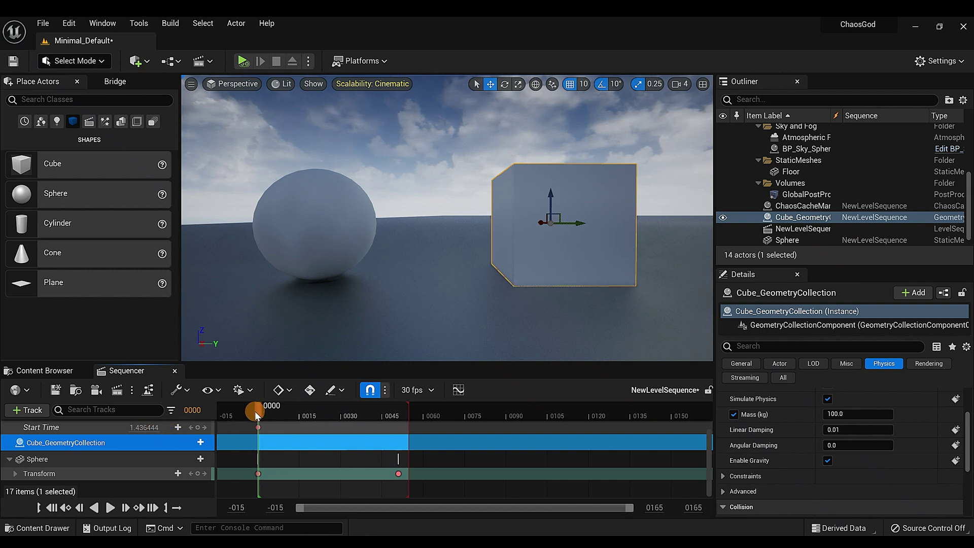
drag(258, 410, 286, 414)
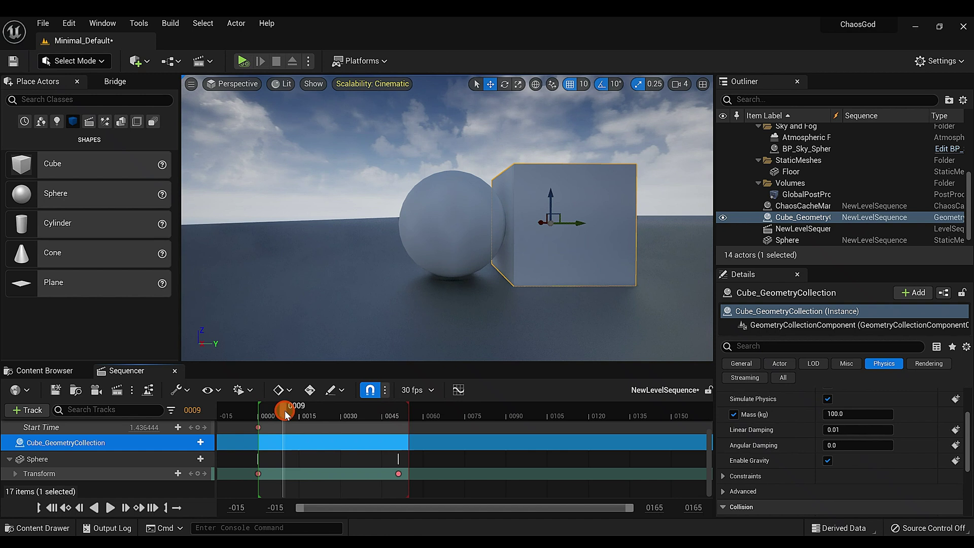
drag(288, 414, 290, 415)
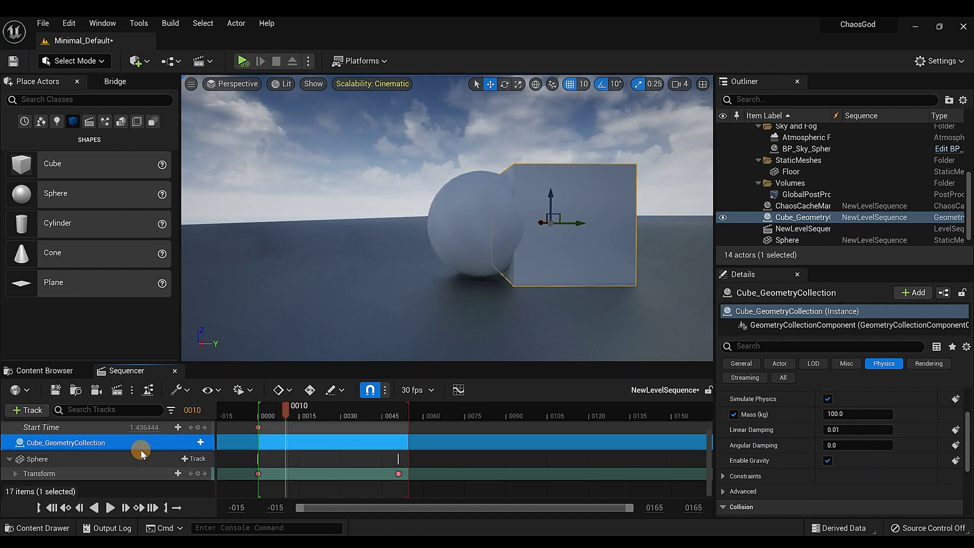
drag(138, 427, 140, 427)
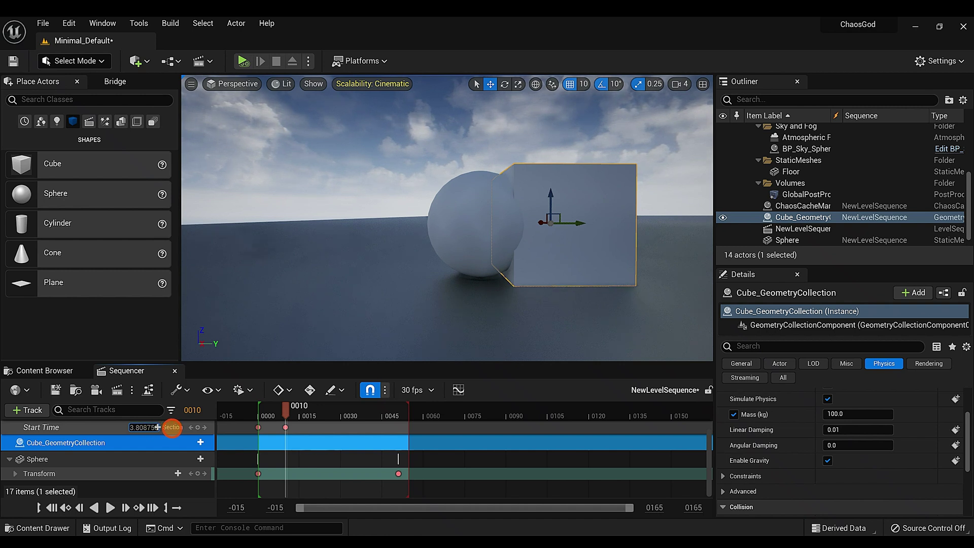
drag(171, 427, 176, 430)
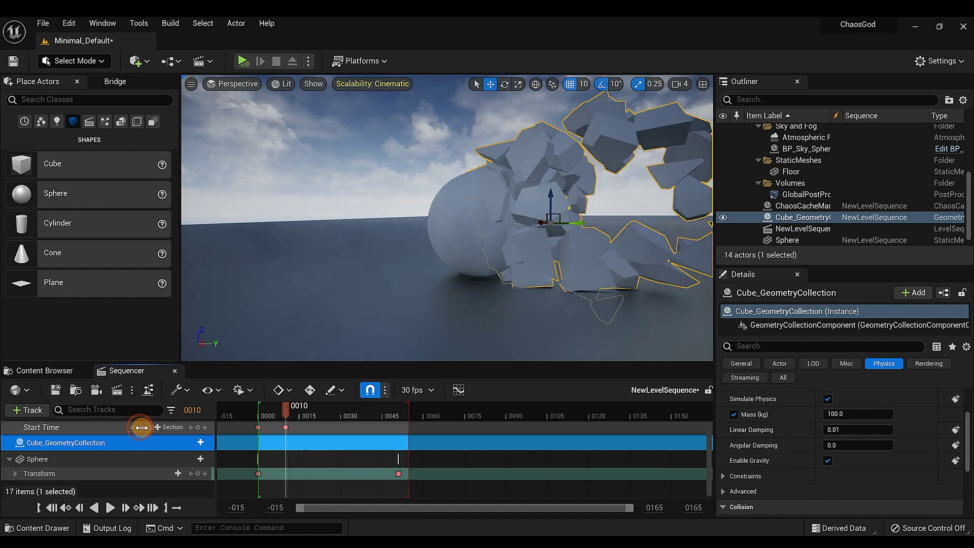
Key the ChaosCacheManager's Start Time at about 4.64 on frame 17.
drag(285, 412, 308, 417)
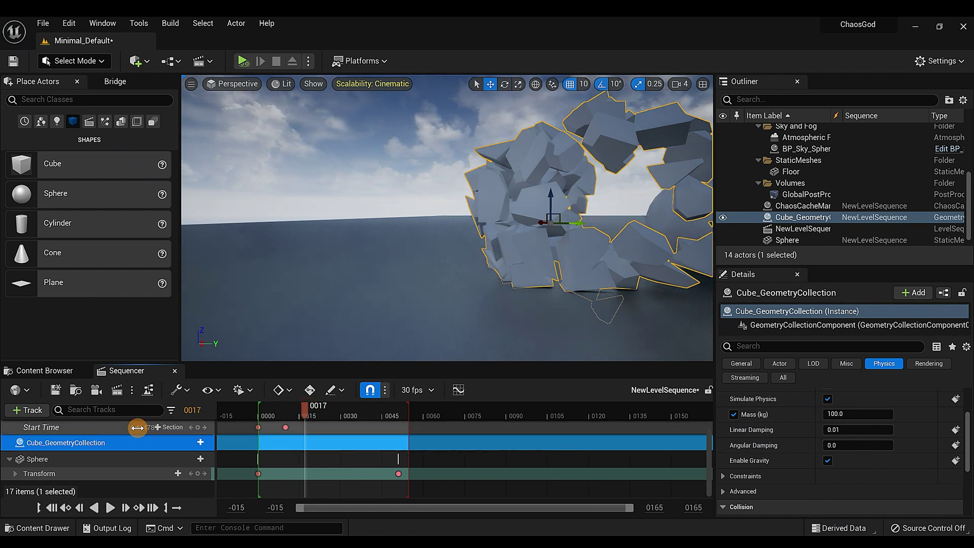
drag(138, 428, 141, 427)
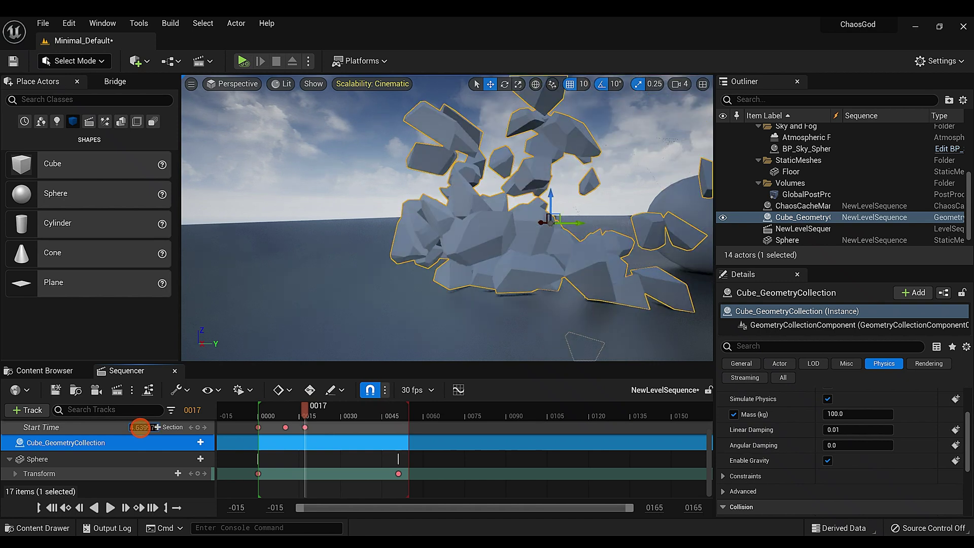
Key the ChaosCacheManager's Start Time at 10.808057 on frame 51 and scrub back through the sequence to check the destruction.
drag(310, 413, 398, 428)
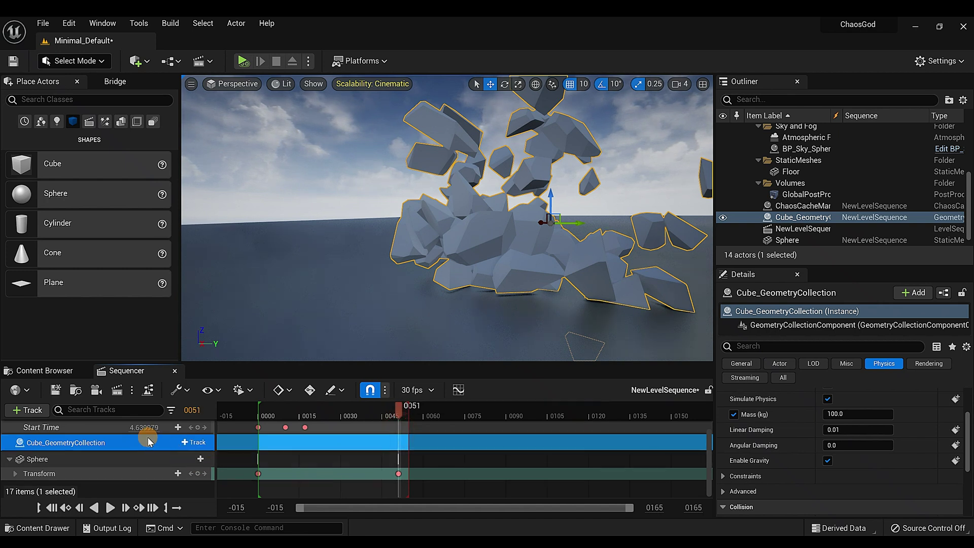
drag(134, 430, 165, 433)
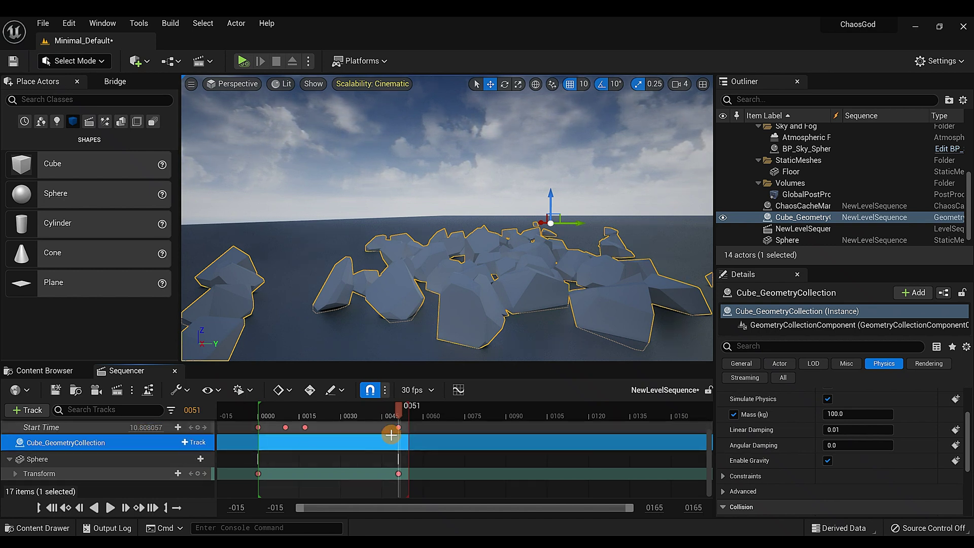
drag(398, 411, 350, 412)
Remove the selection outline from the cube and play the sequence repeatedly from frame 0 to review the cached destruction.
click(51, 507)
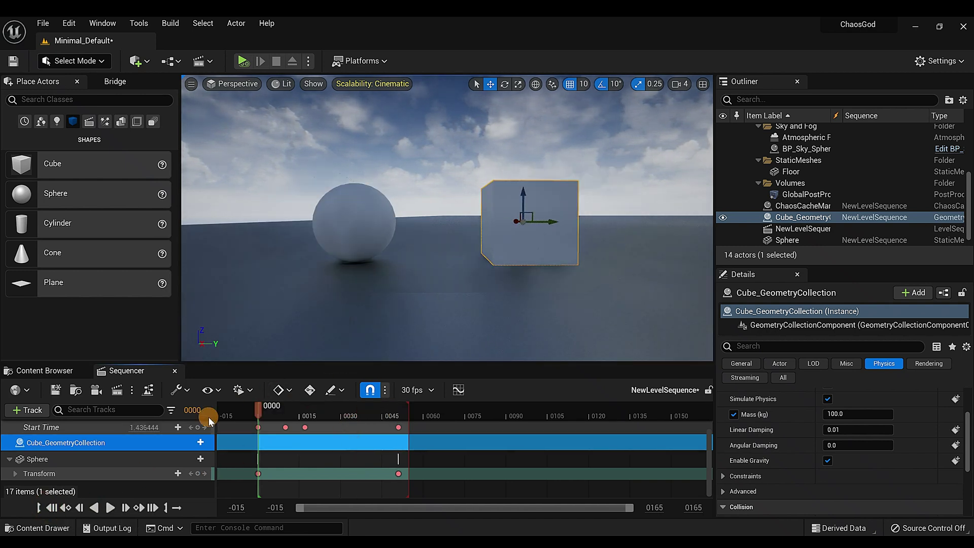
click(384, 173)
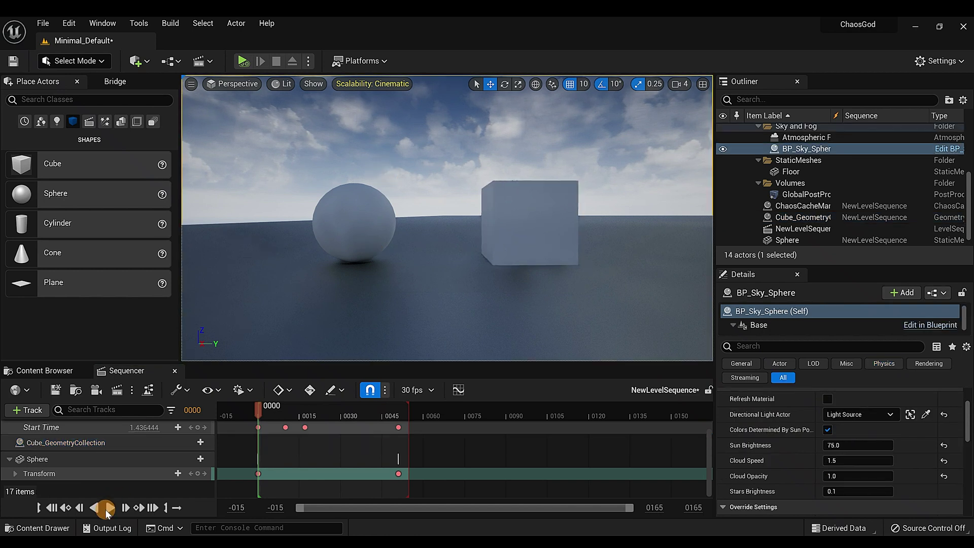
click(110, 506)
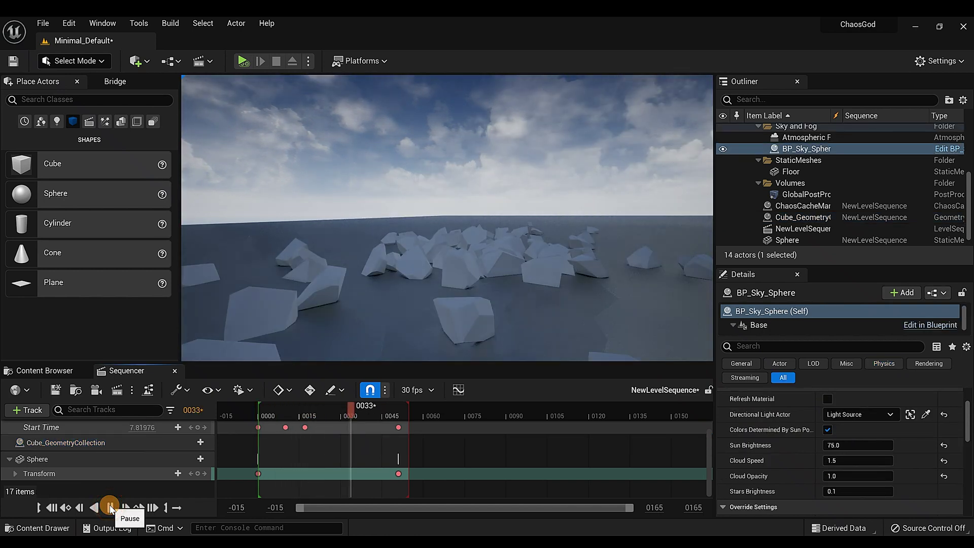
click(49, 508)
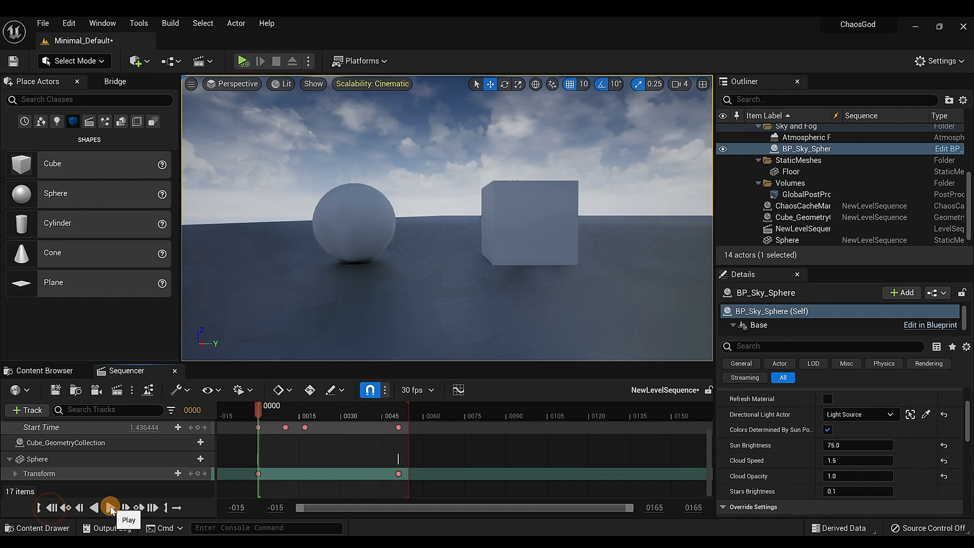
click(110, 507)
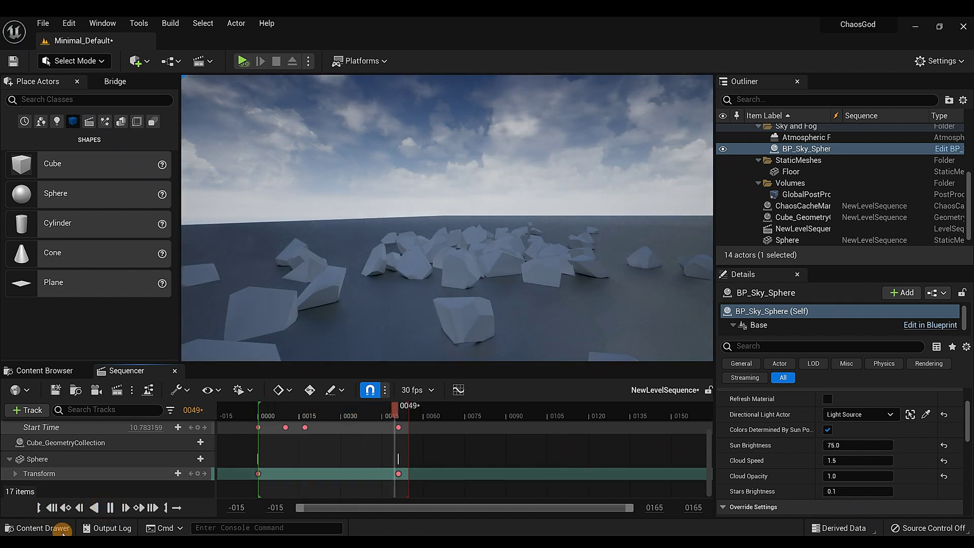
click(50, 508)
click(110, 508)
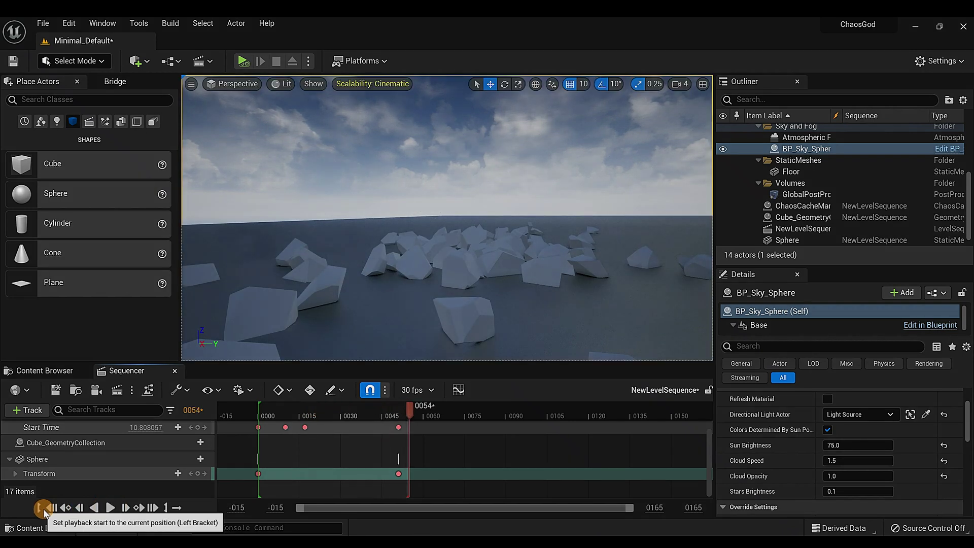
click(50, 508)
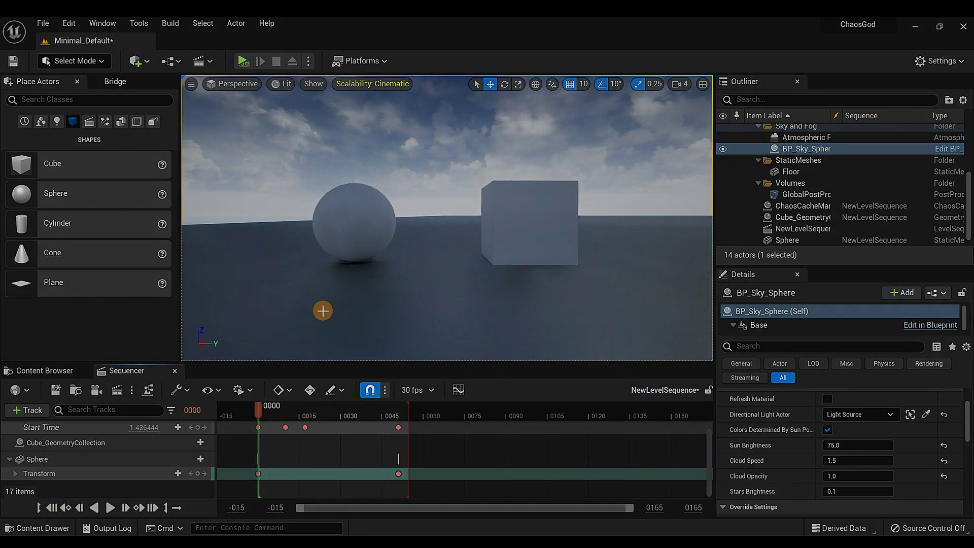
View the sphere and cube from closer at a slight angle and replay the destruction twice from frame 0.
mouse_move(321, 308)
mouse_down()
mouse_move(315, 332)
mouse_move(358, 261)
mouse_move(358, 272)
mouse_up()
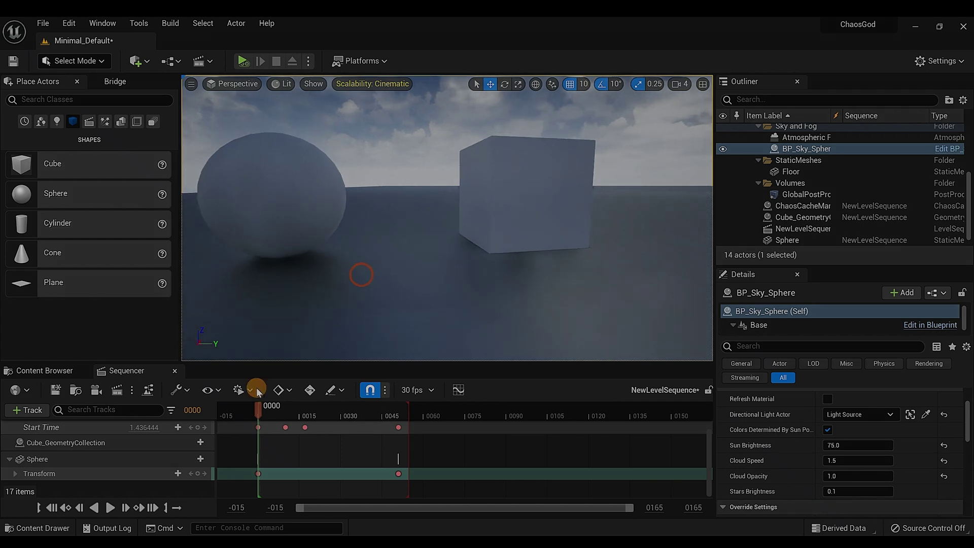
click(109, 507)
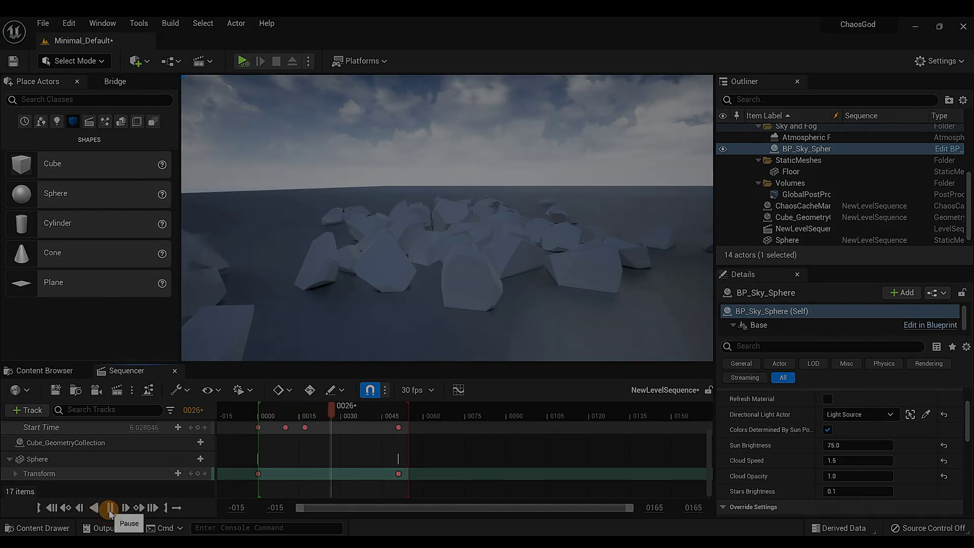
click(50, 508)
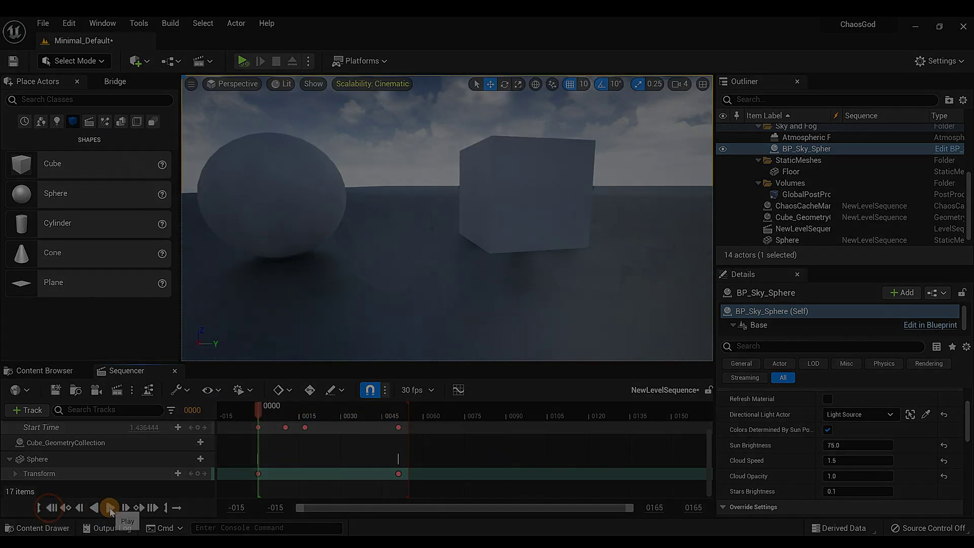
click(110, 507)
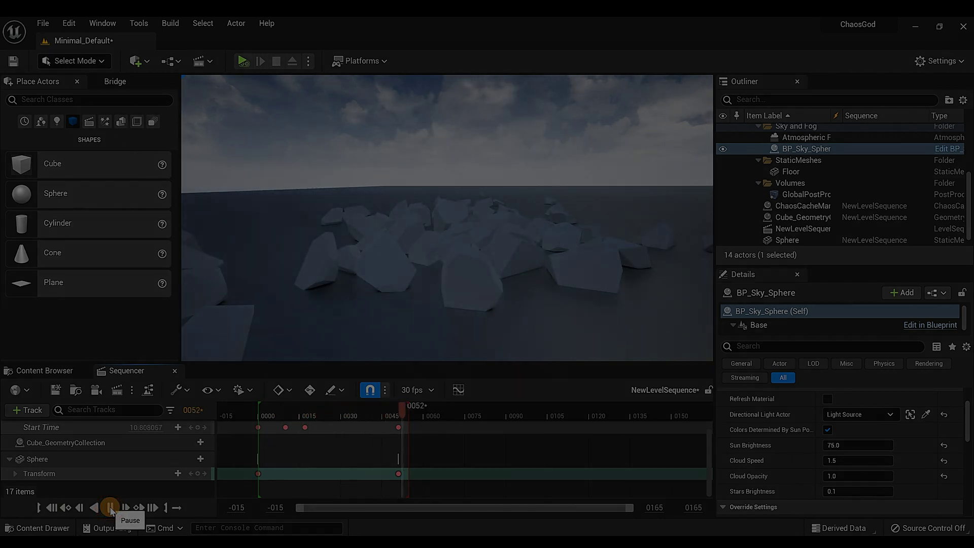